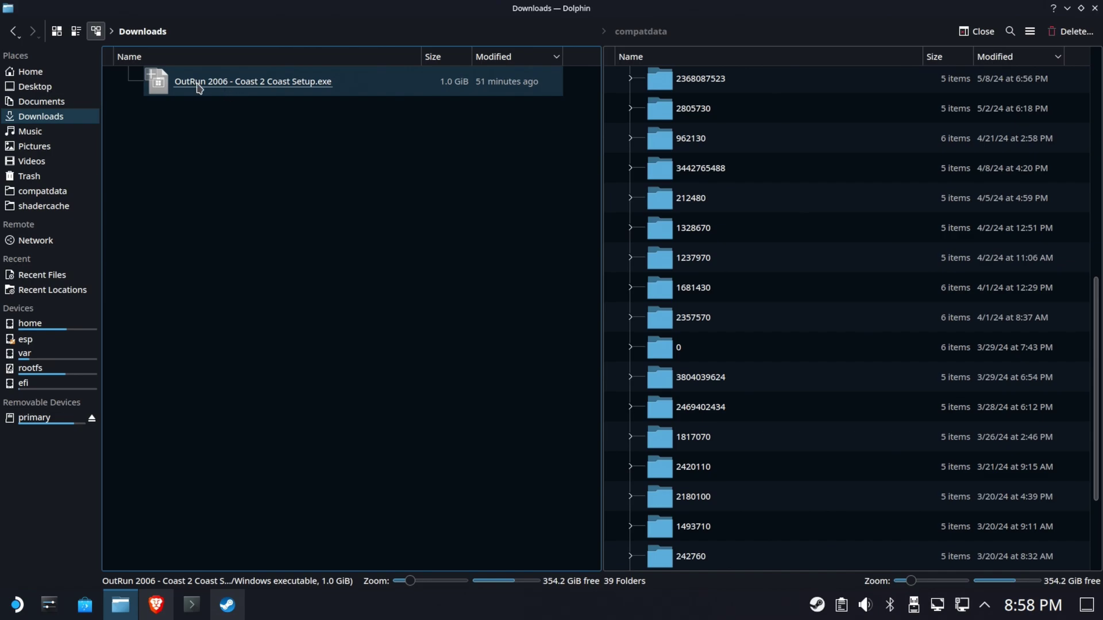
Step: Reset the split view to show Downloads beside the Steam compatdata folder, and display the compatdata location as an editable full path
click(300, 90)
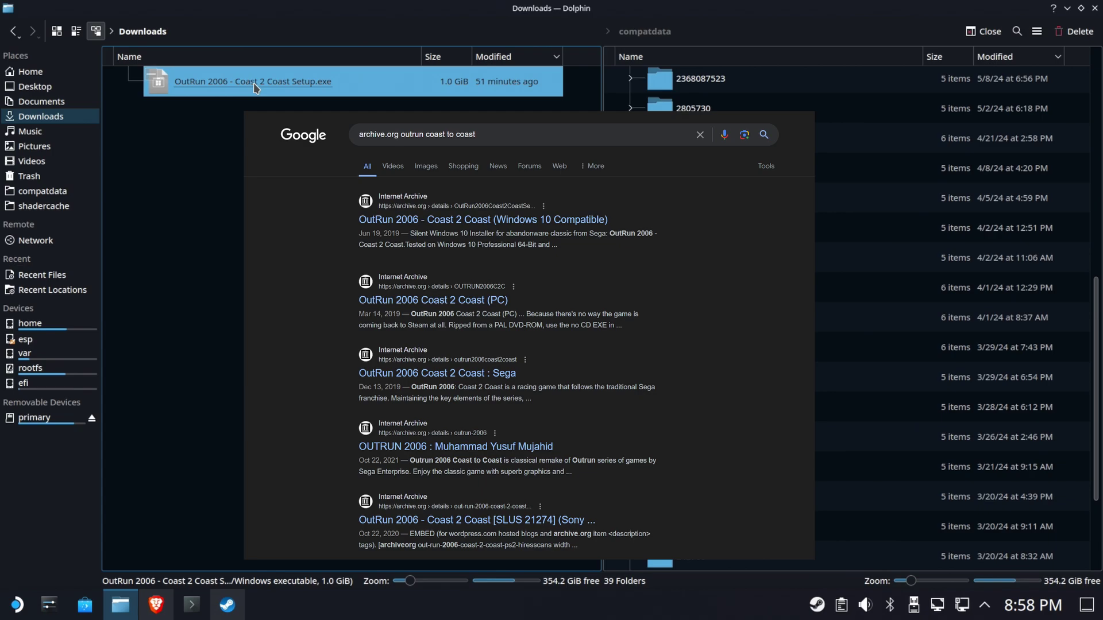
key(Escape)
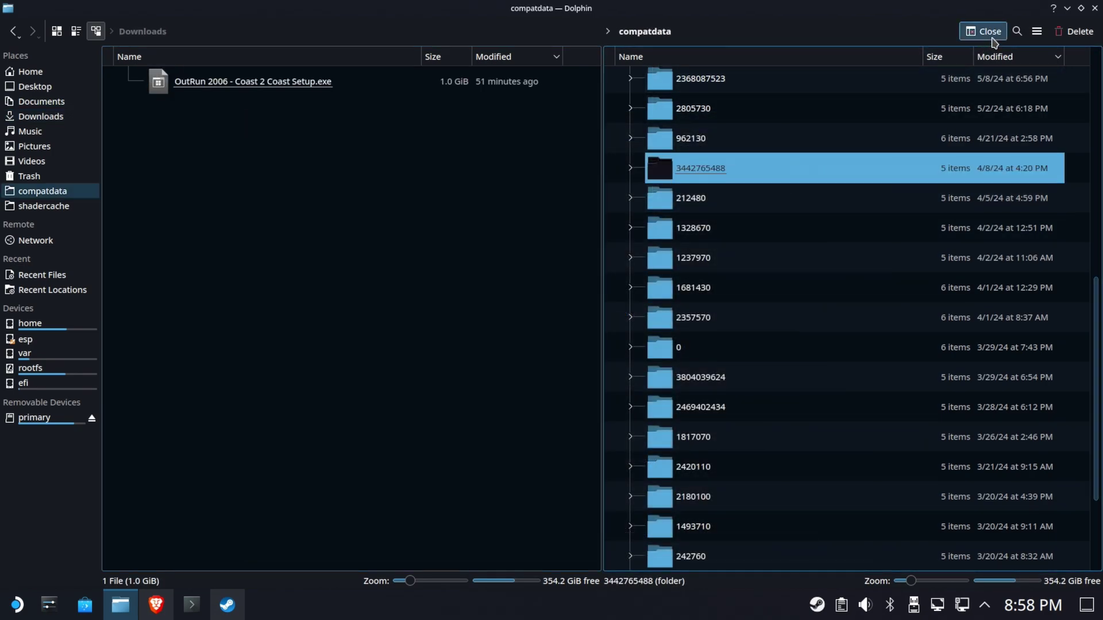
click(990, 34)
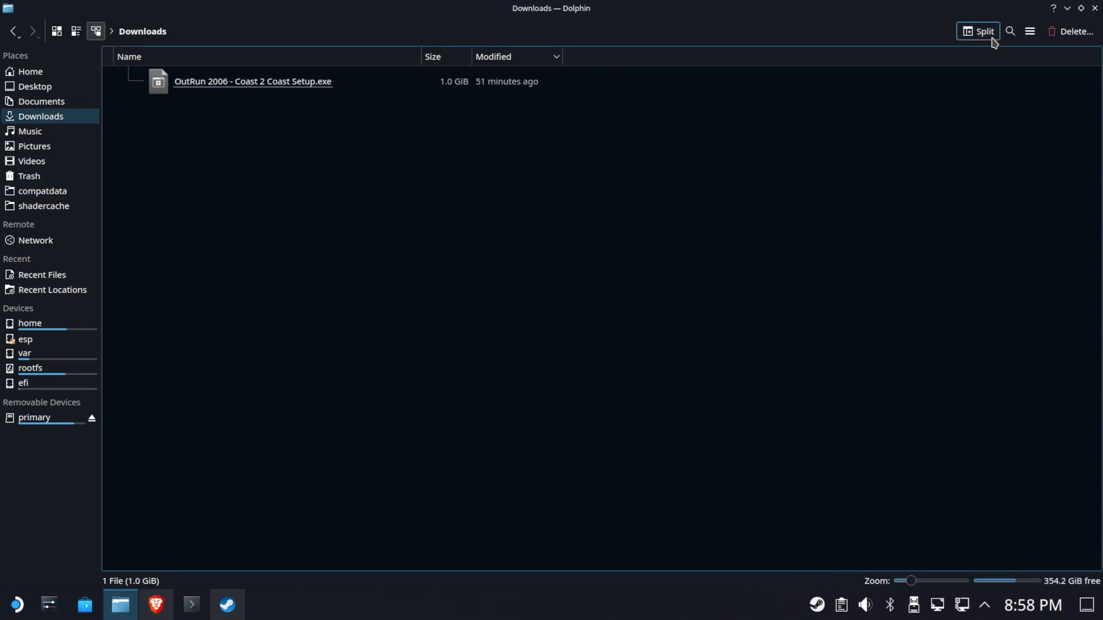
click(980, 32)
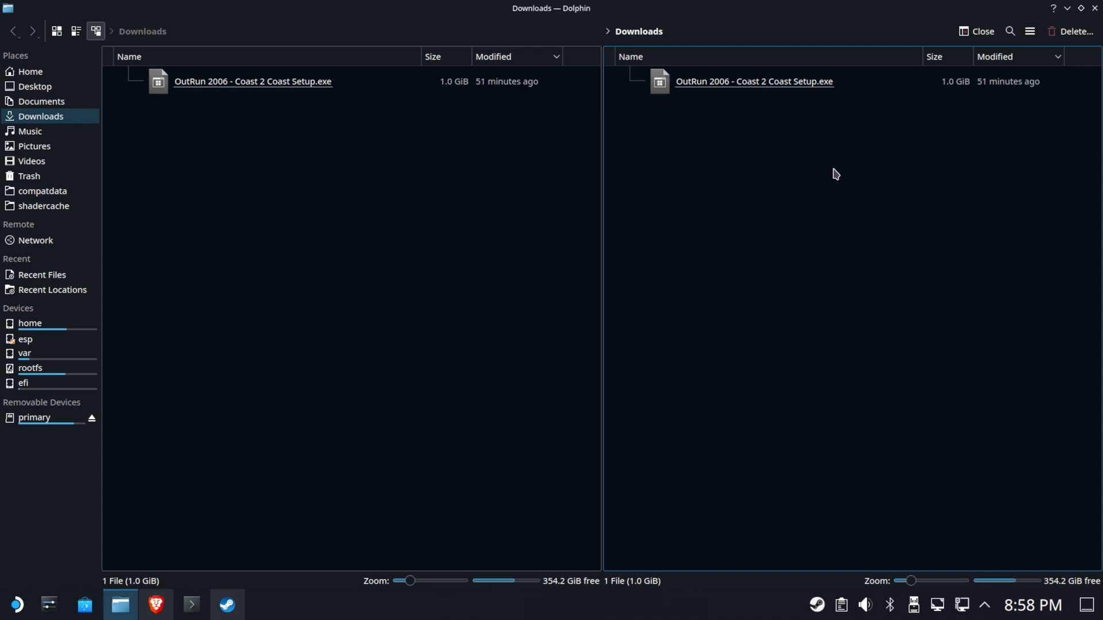
click(46, 191)
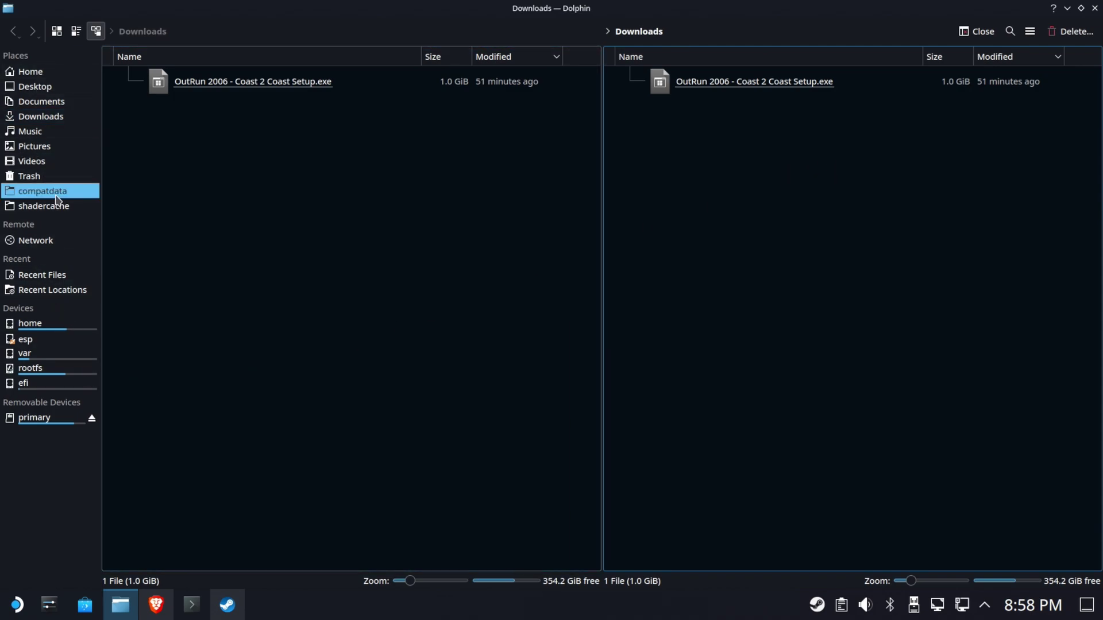
click(819, 32)
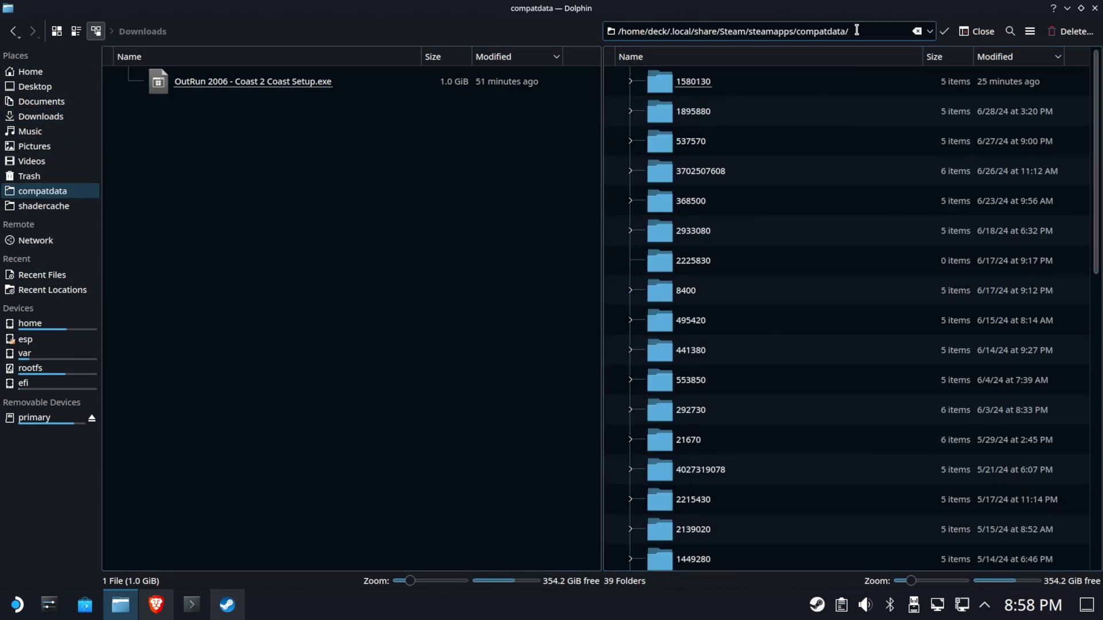
key(ctrl+a)
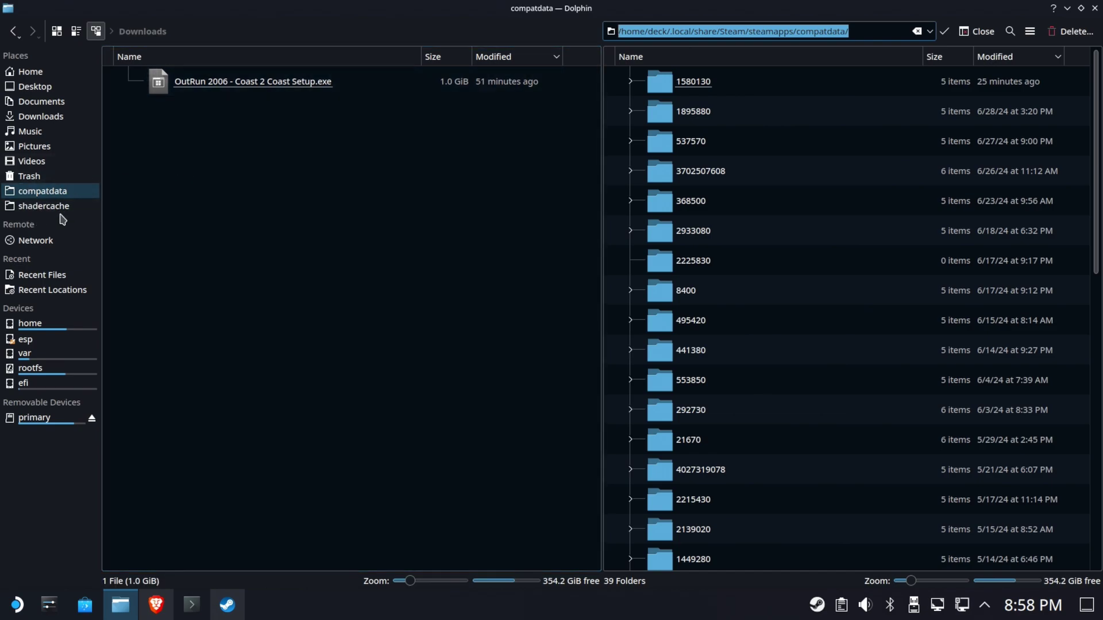
click(877, 33)
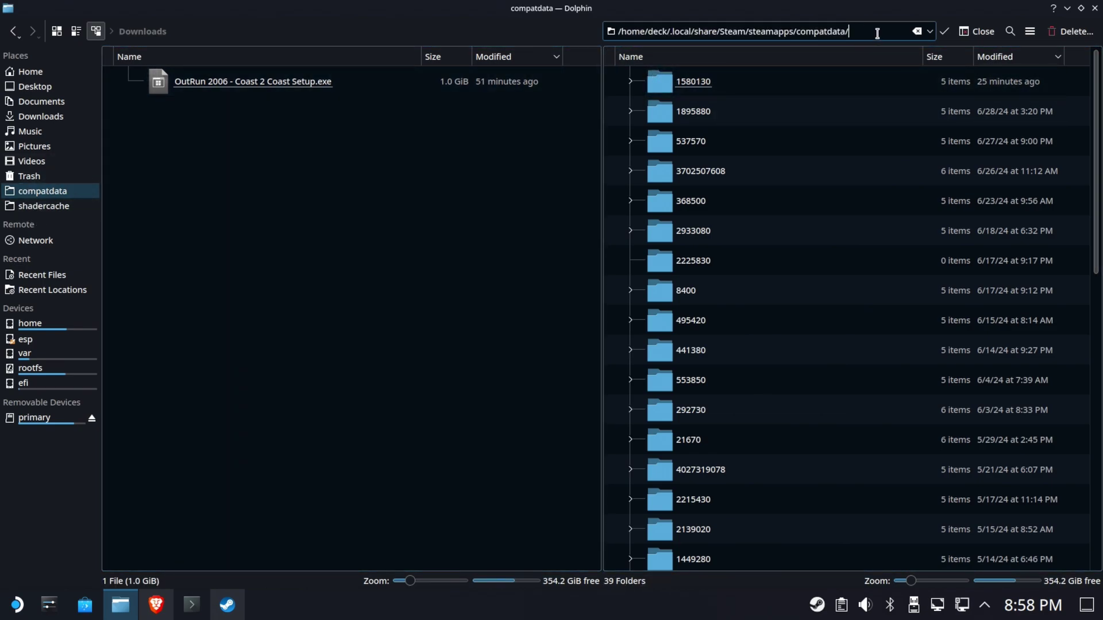
Step: Minimize the file manager, switch to Steam and maximize its window
click(1067, 8)
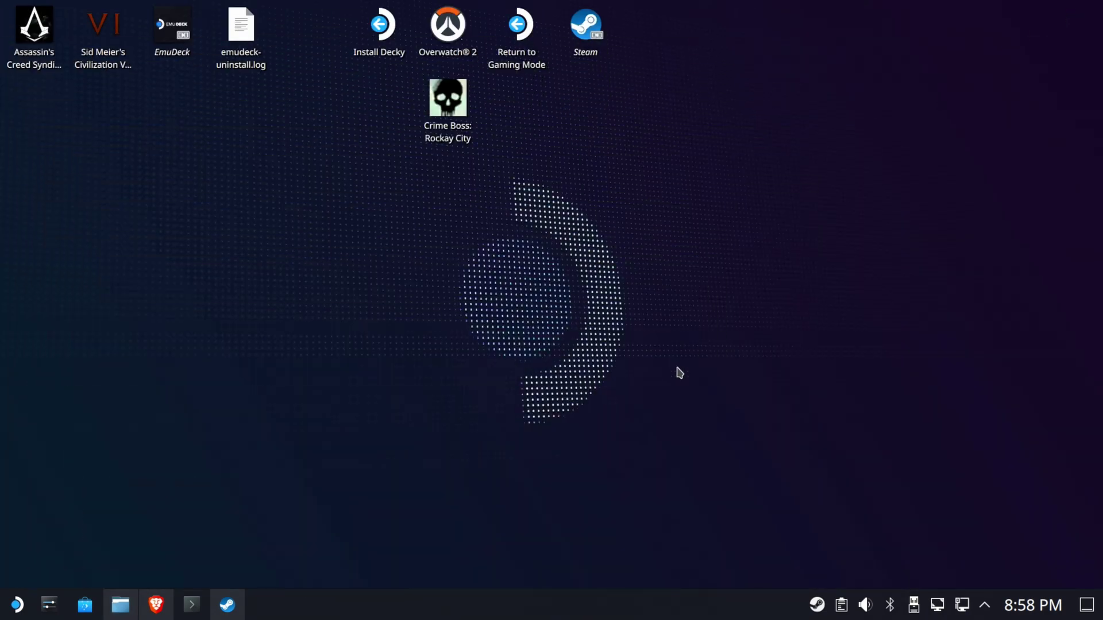
click(228, 605)
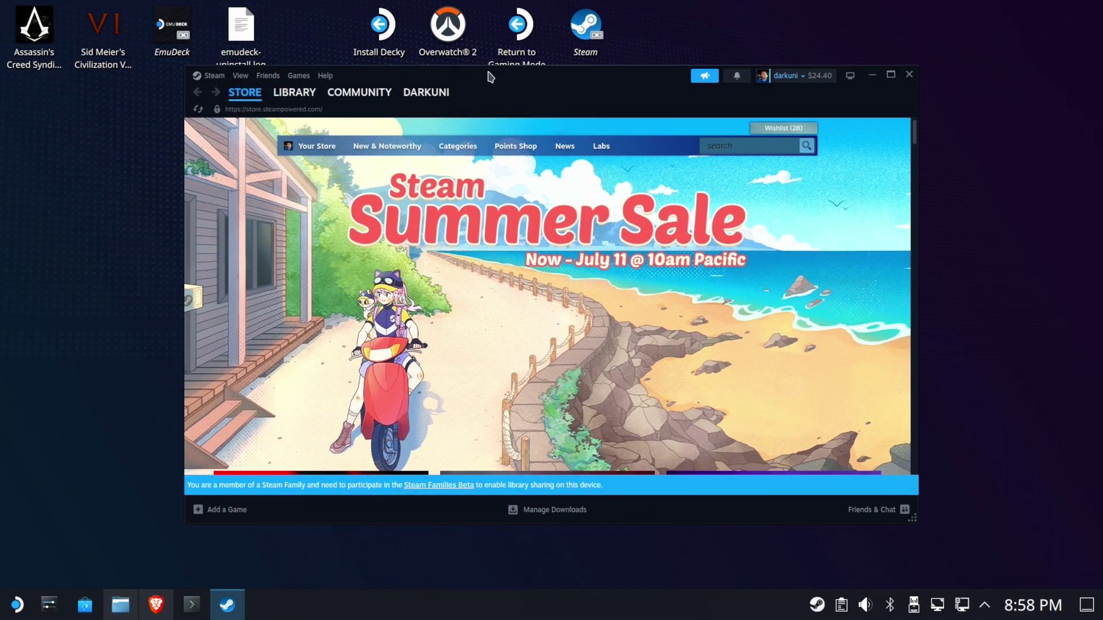
click(889, 75)
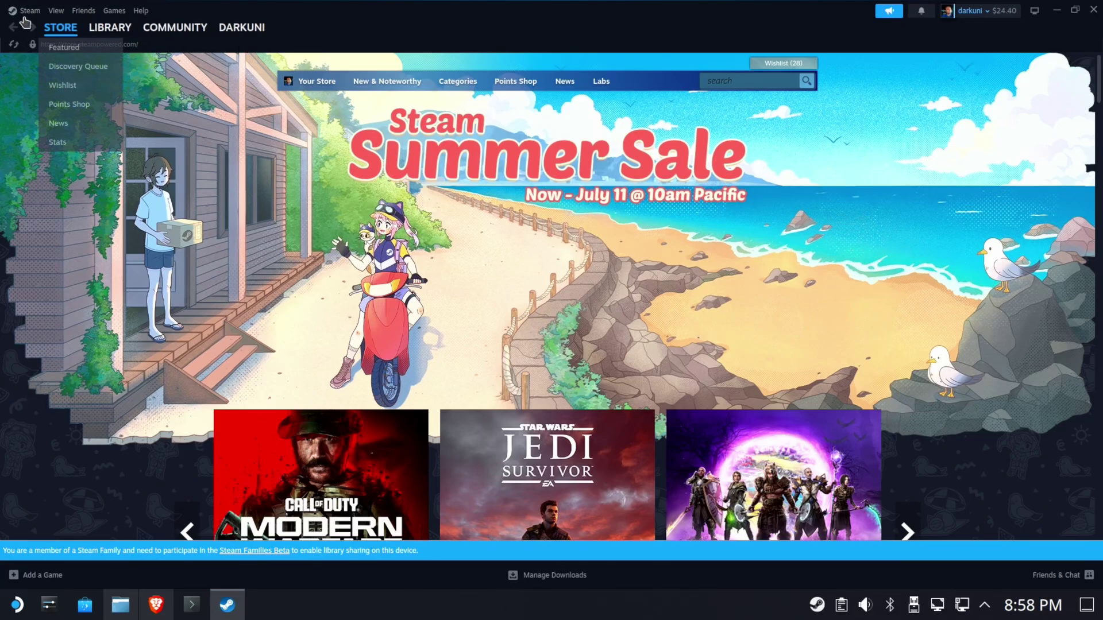
Step: Add OutRun 2006 - Coast 2 Coast Setup.exe from the Downloads folder to the library as a non-Steam game
click(29, 574)
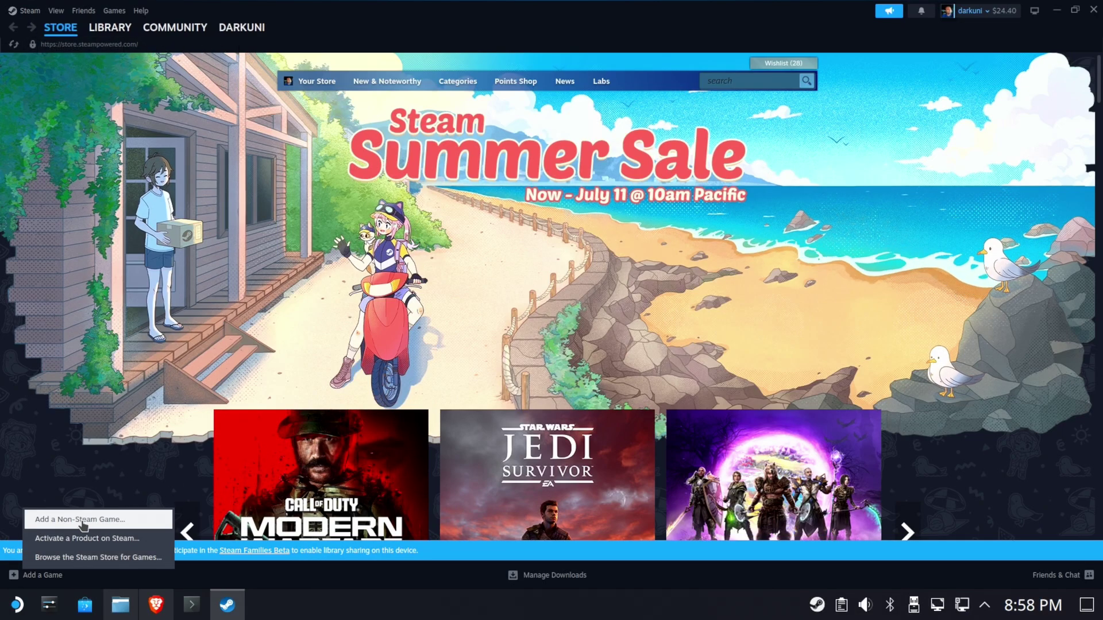
click(84, 524)
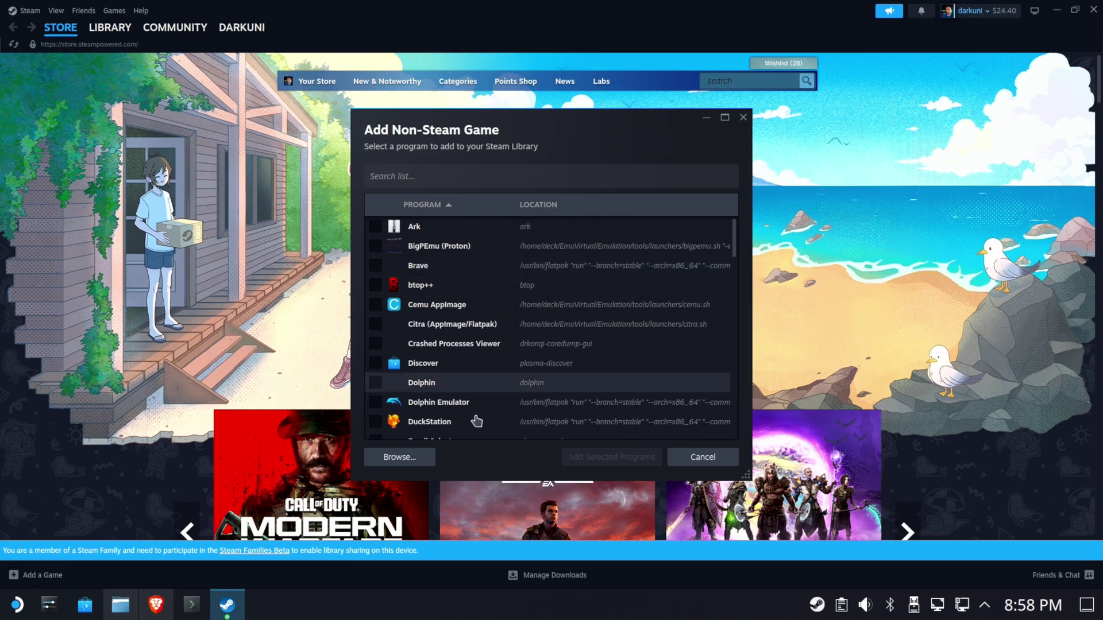
click(414, 460)
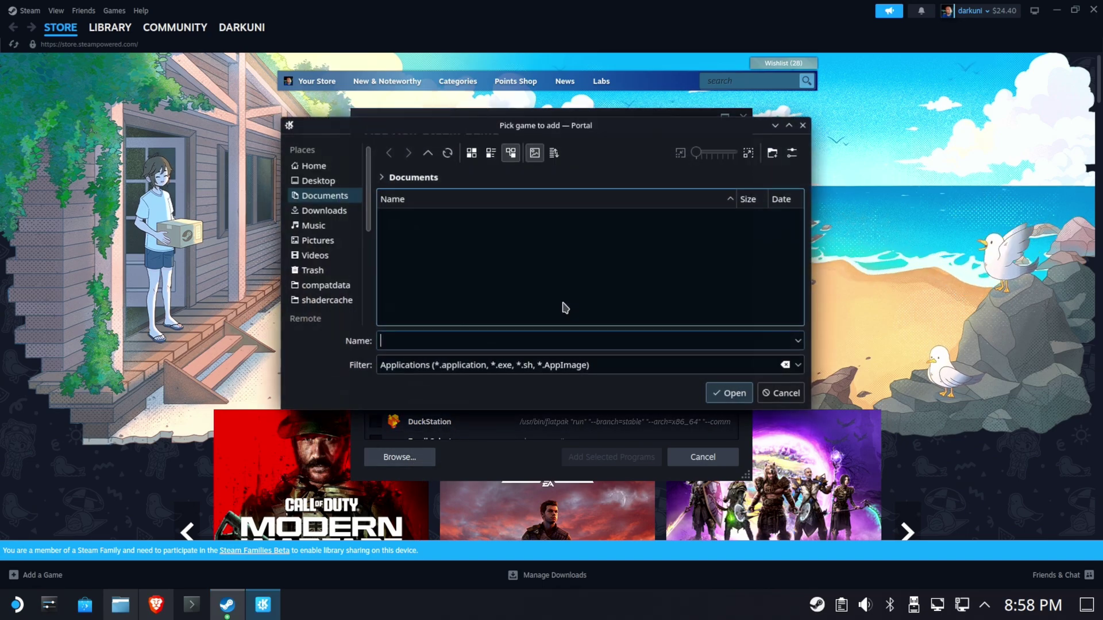
click(319, 214)
click(491, 217)
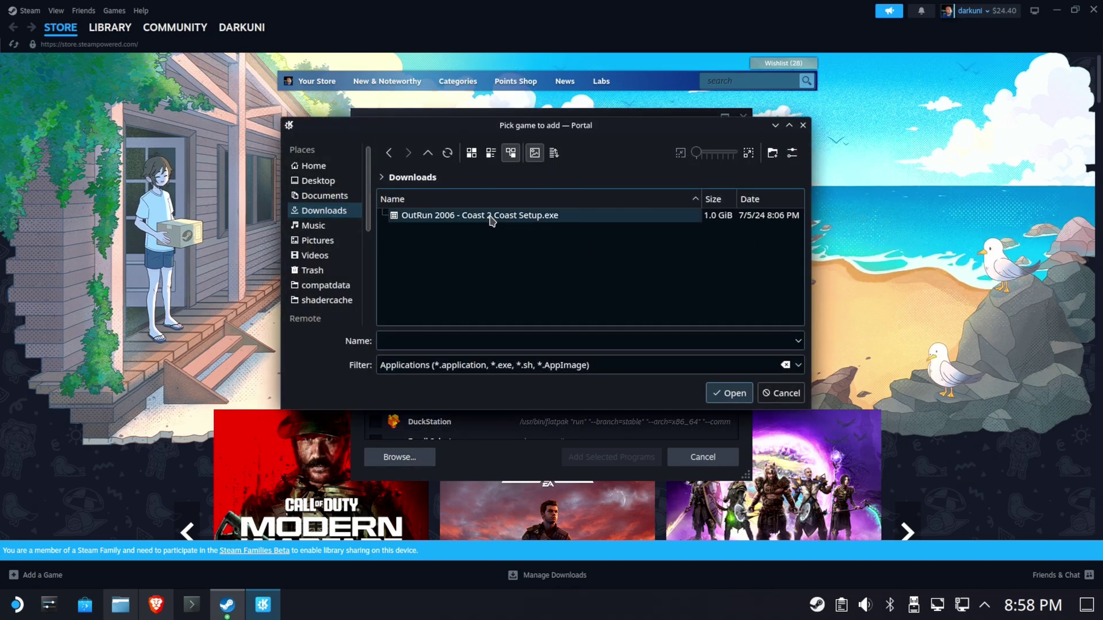
click(723, 396)
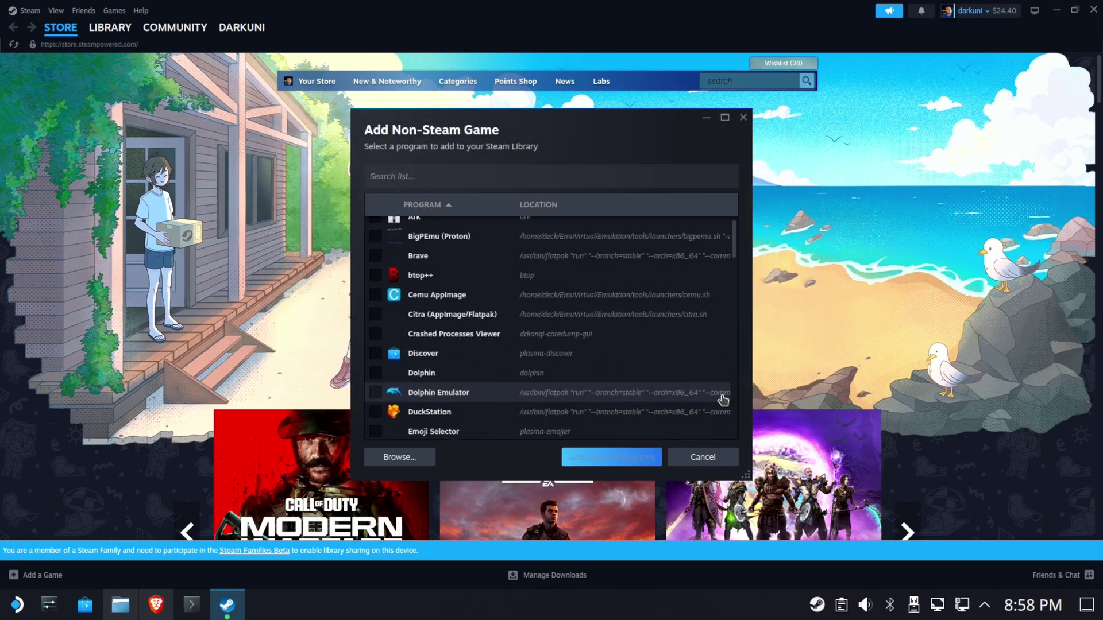
click(620, 460)
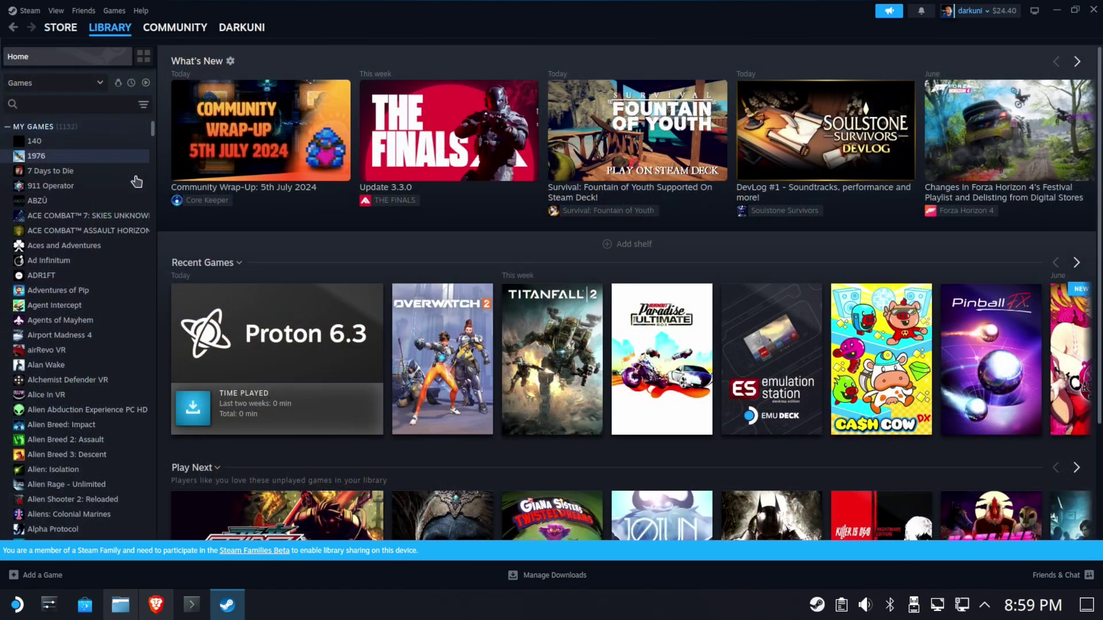
Step: Search the library for "outrun" and open the OutRun 2006 - Coast 2 Coast Setup.exe entry
click(75, 105)
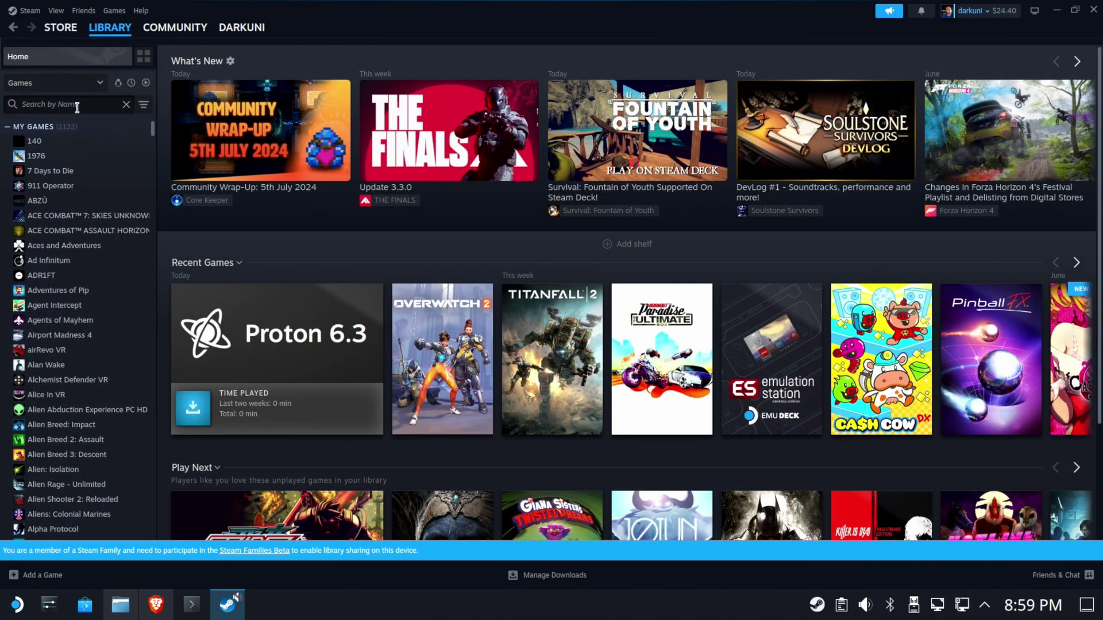
text(outrun)
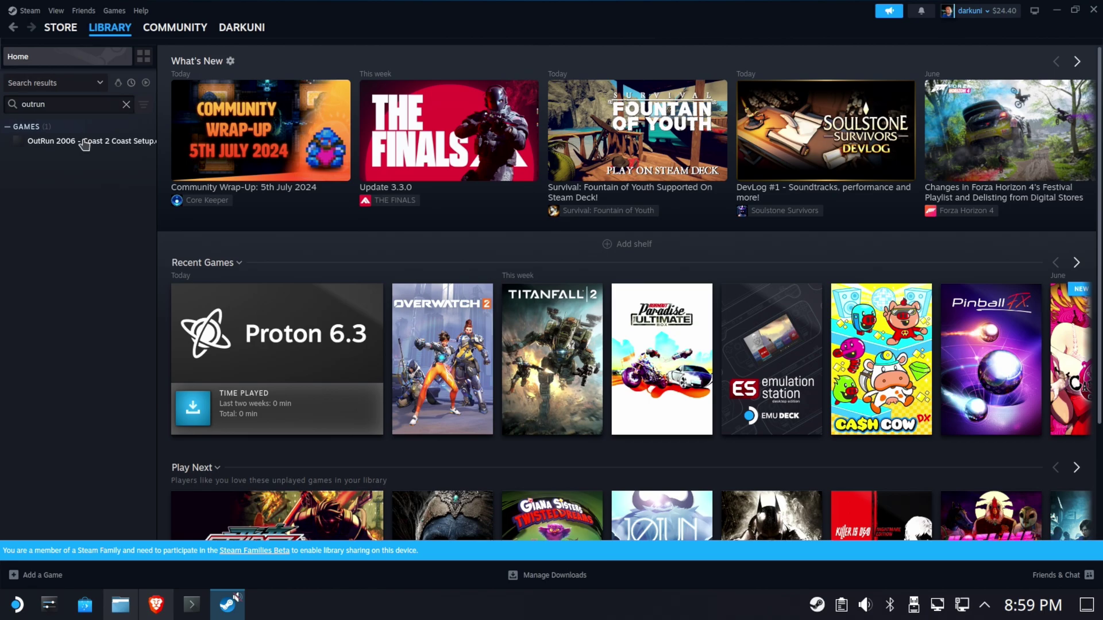
click(119, 141)
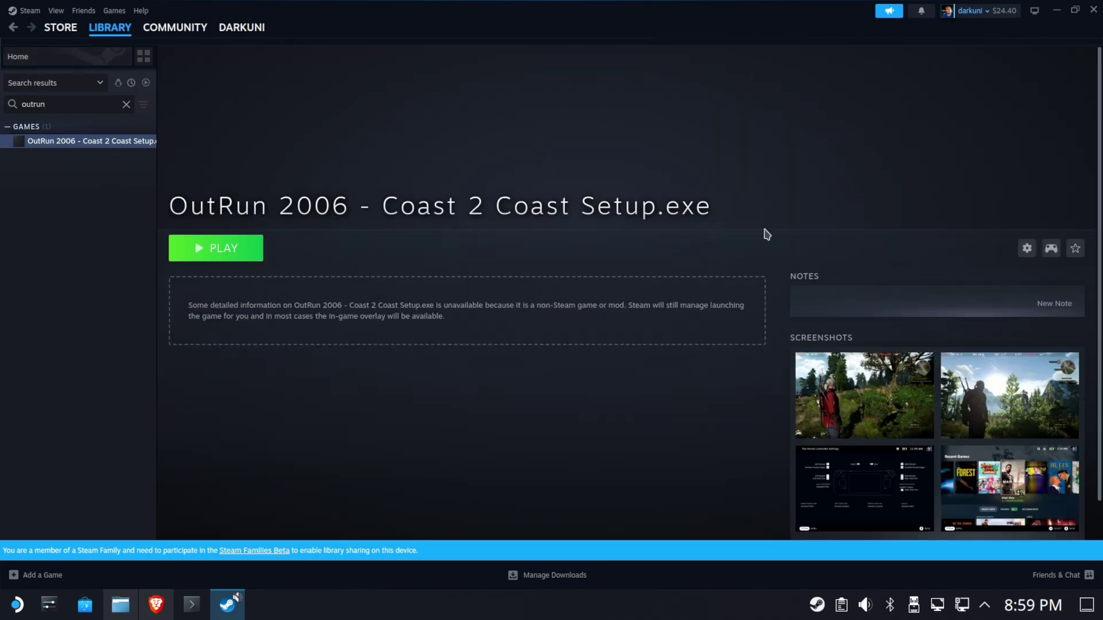
Step: Force the OutRun setup entry to use the Proton 9.0-2 compatibility tool in its properties
click(1027, 248)
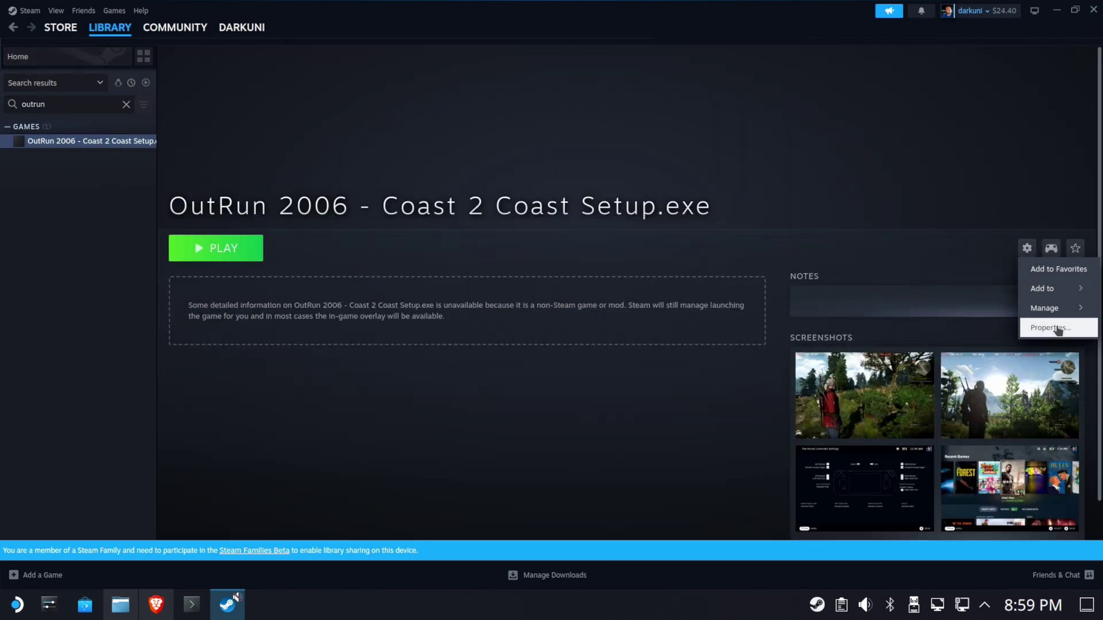
click(1058, 328)
click(362, 230)
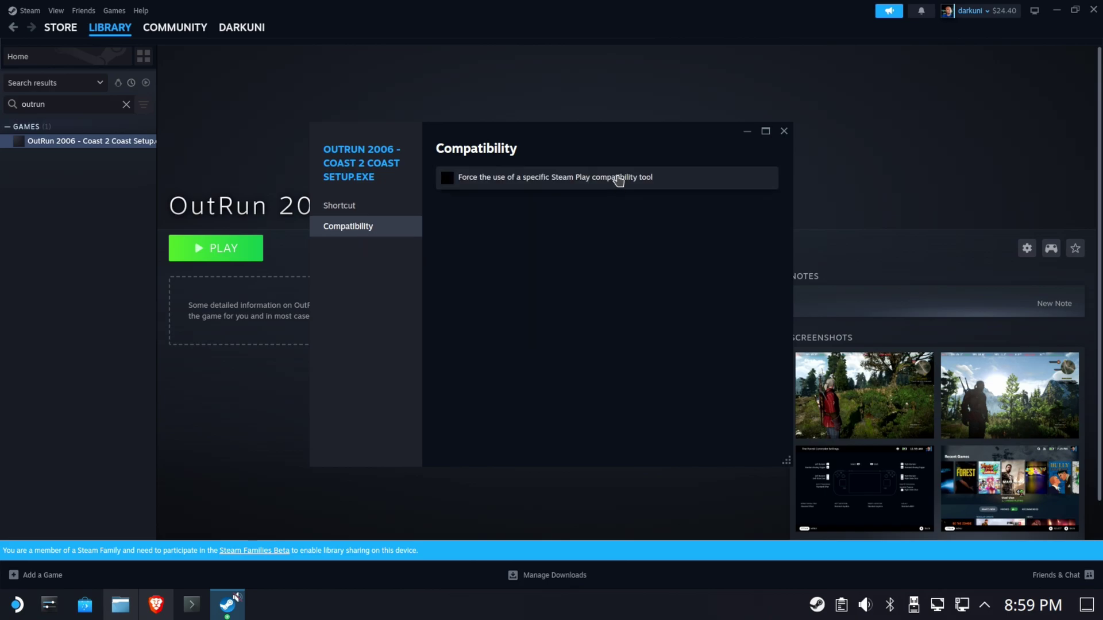
click(618, 180)
click(539, 205)
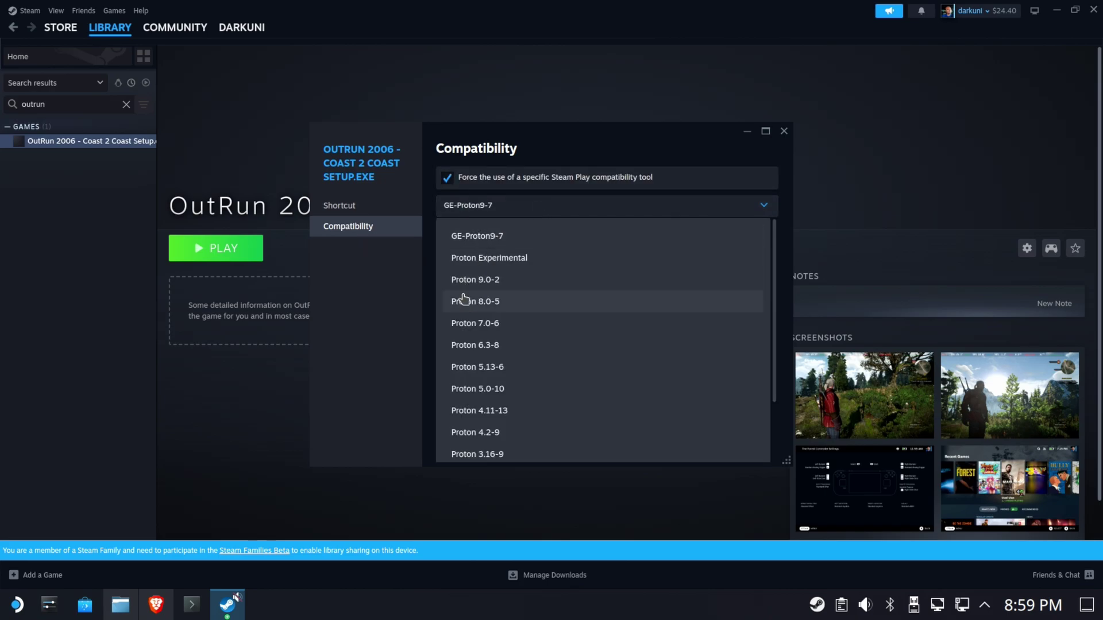
click(499, 283)
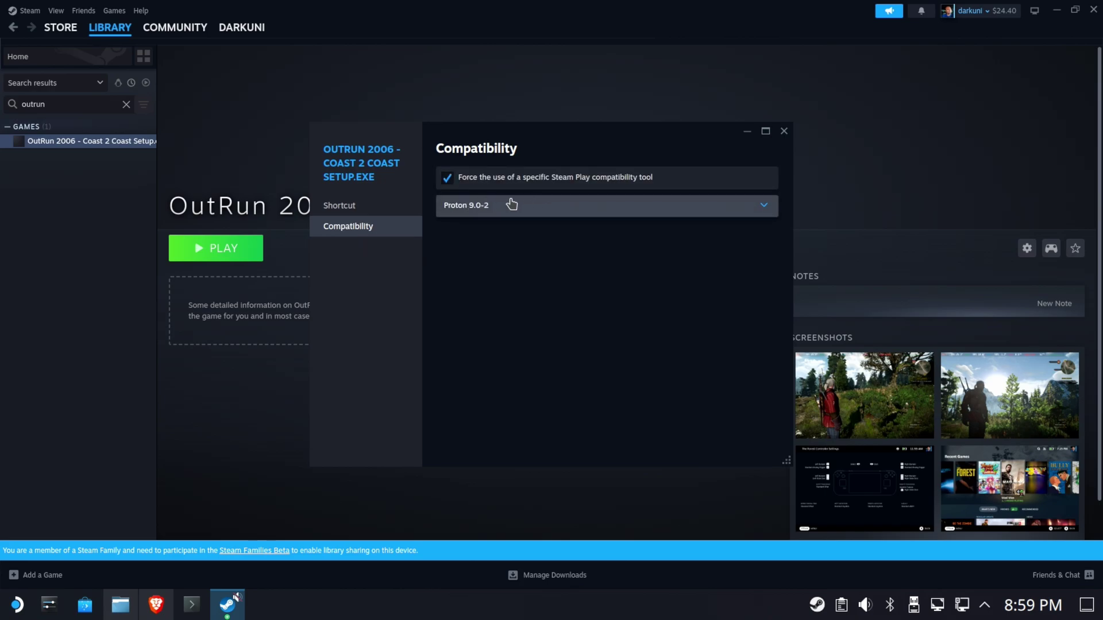
click(785, 137)
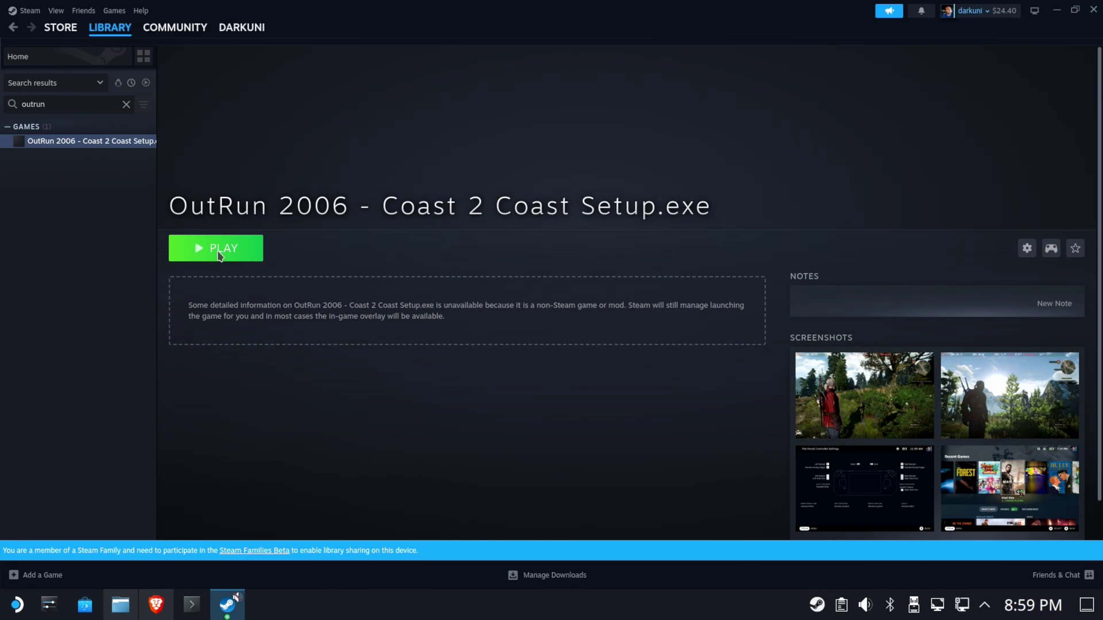
Step: Launch the OutRun setup entry and complete the installation wizard with its default settings
click(218, 254)
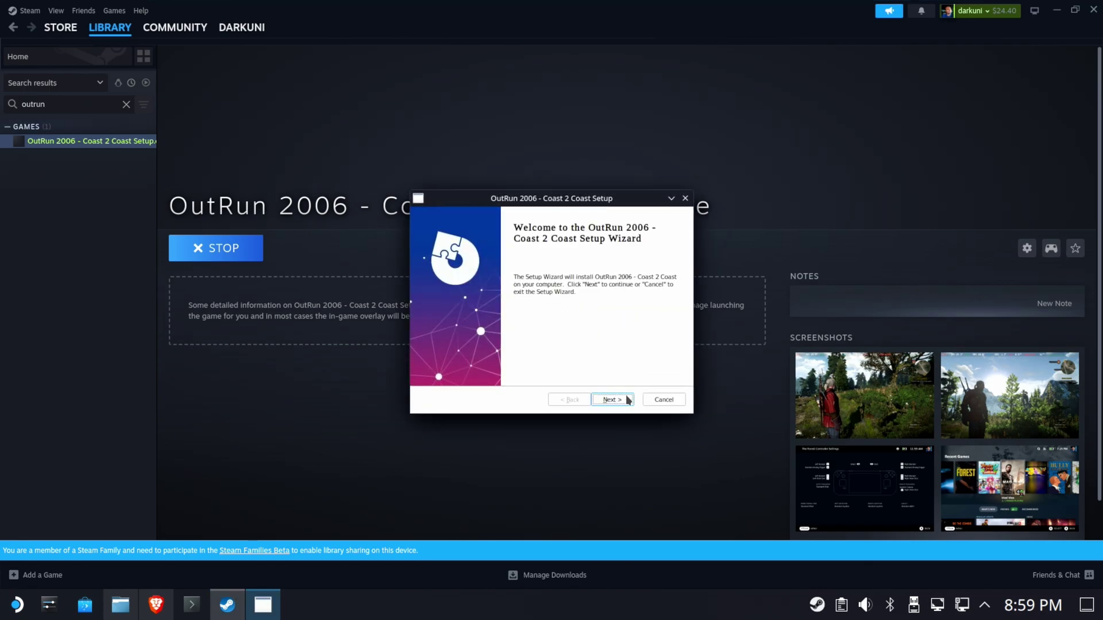
click(628, 400)
click(623, 400)
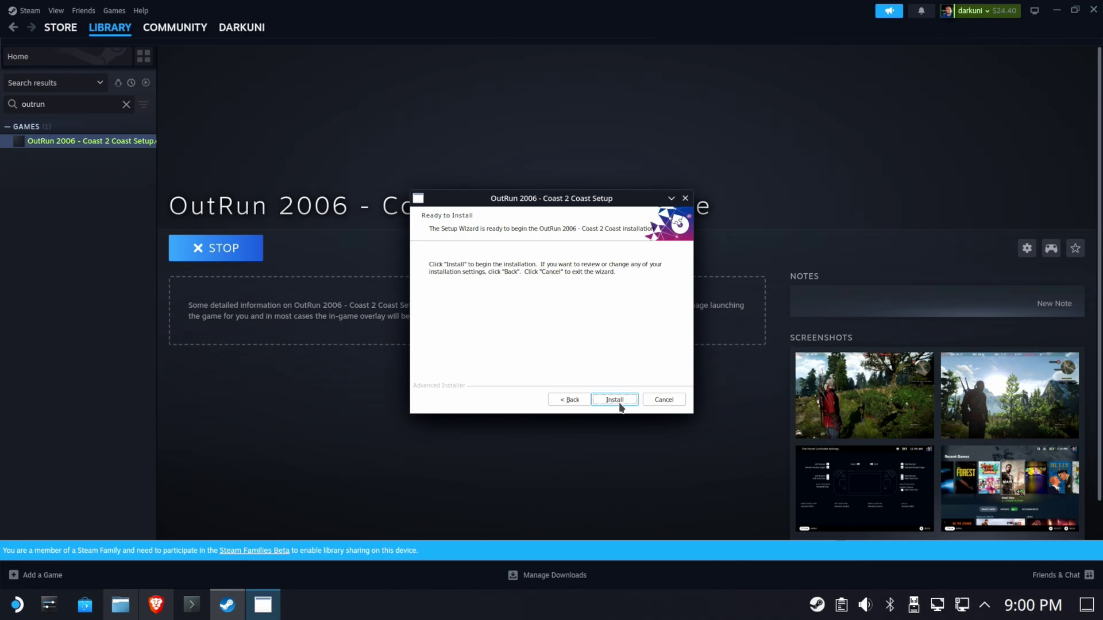
click(619, 401)
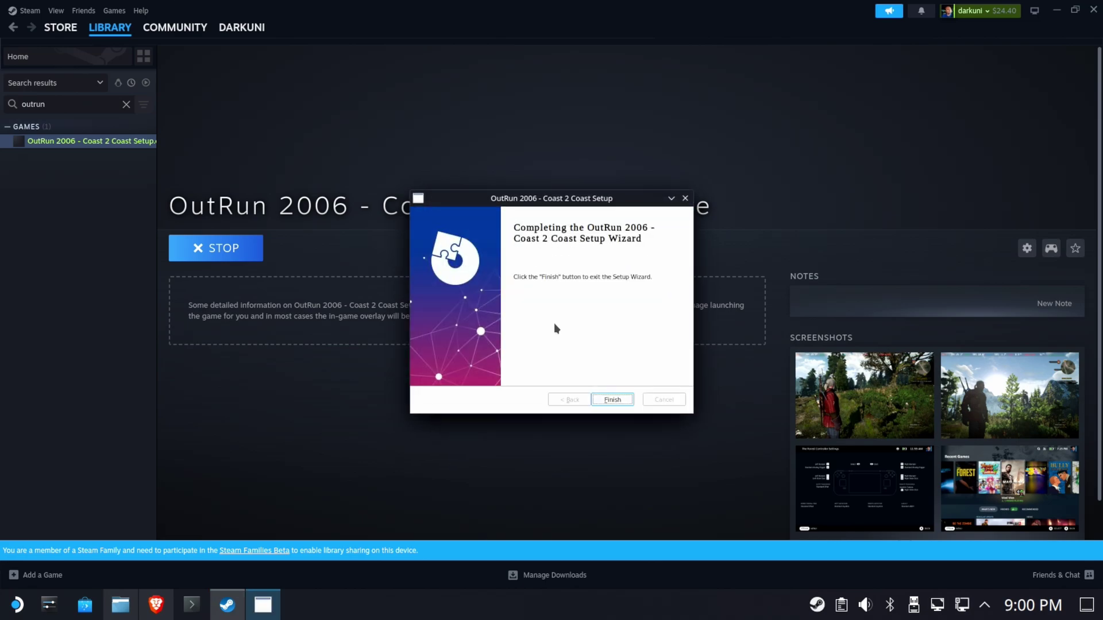
click(613, 400)
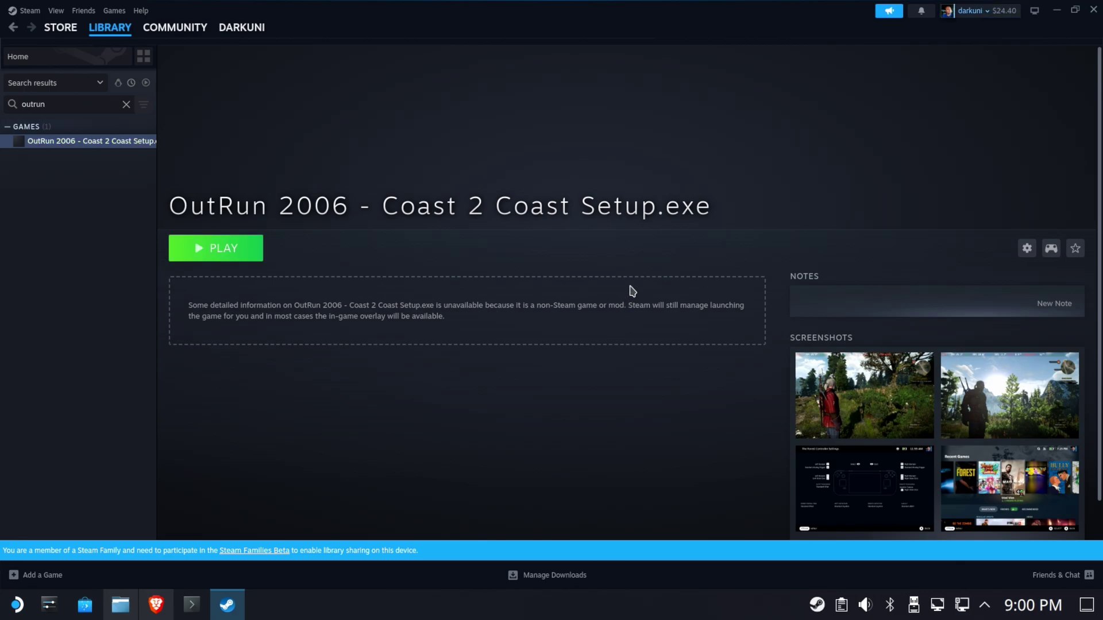
click(133, 607)
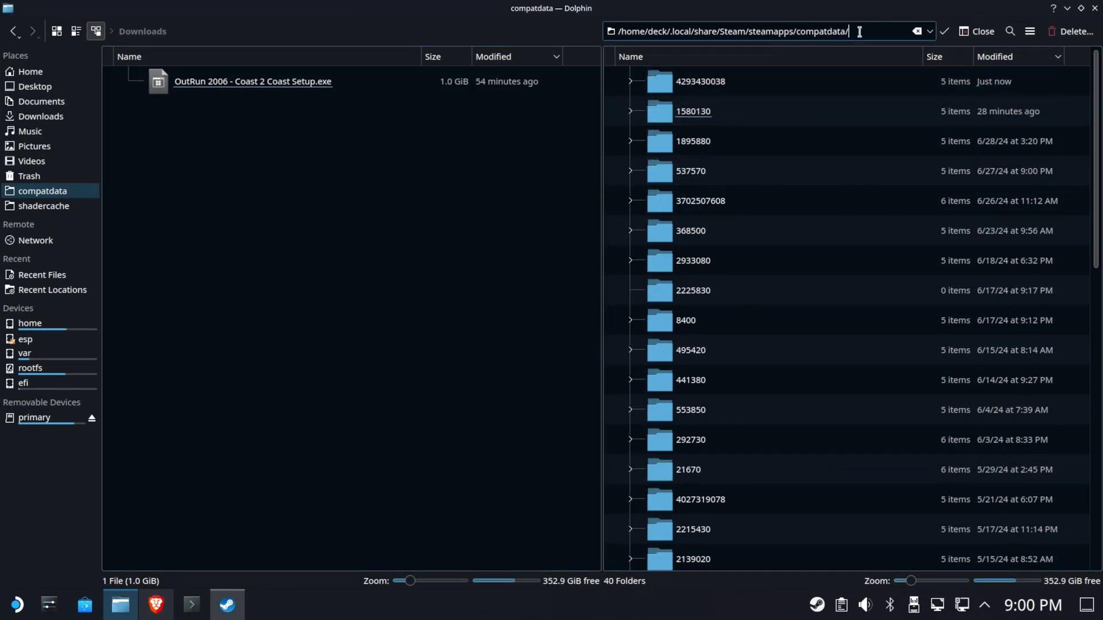
drag(859, 31, 629, 17)
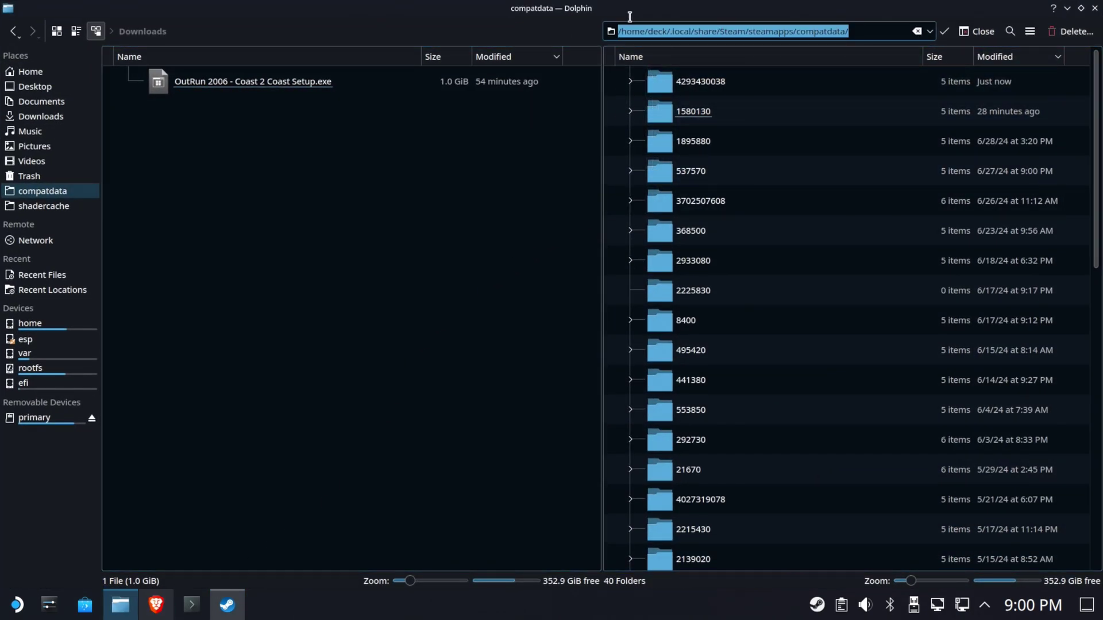
click(999, 82)
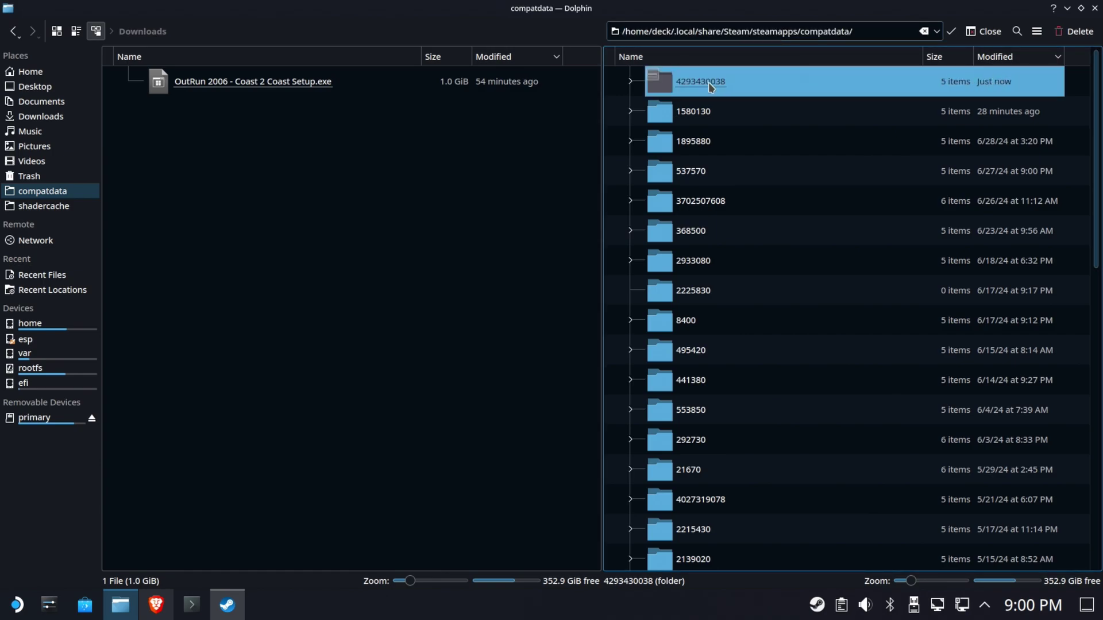
double_click(708, 82)
double_click(685, 82)
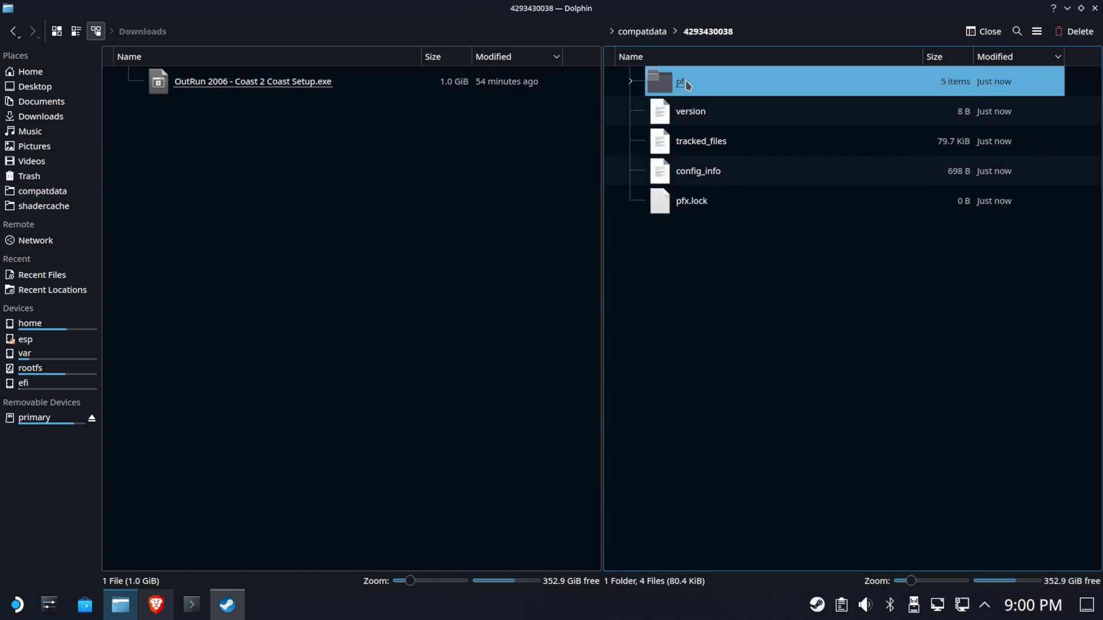
double_click(700, 87)
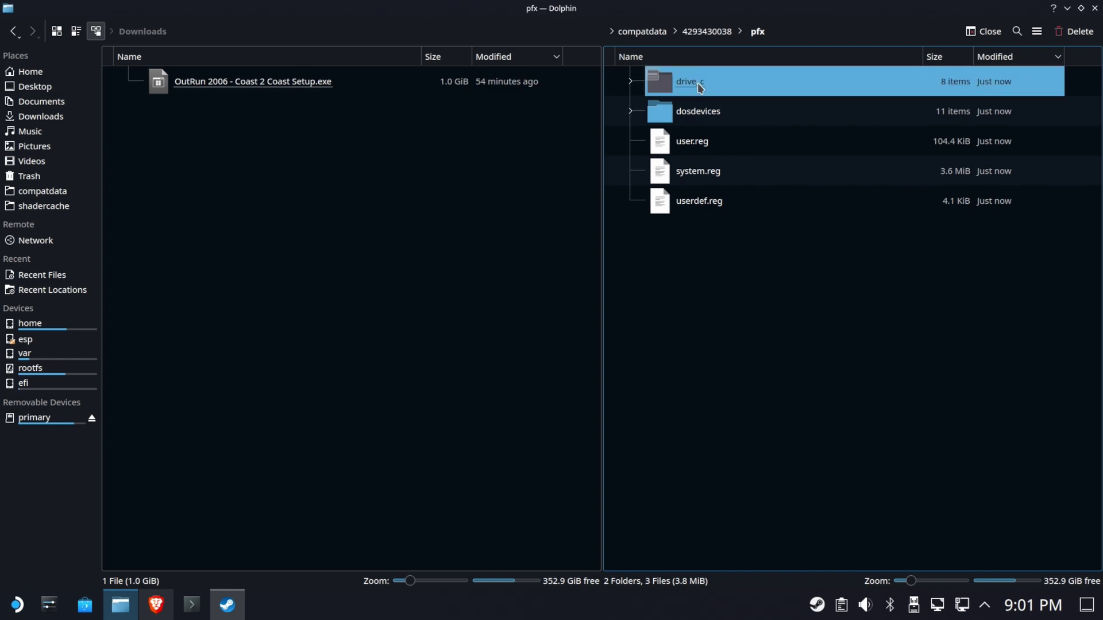
double_click(684, 92)
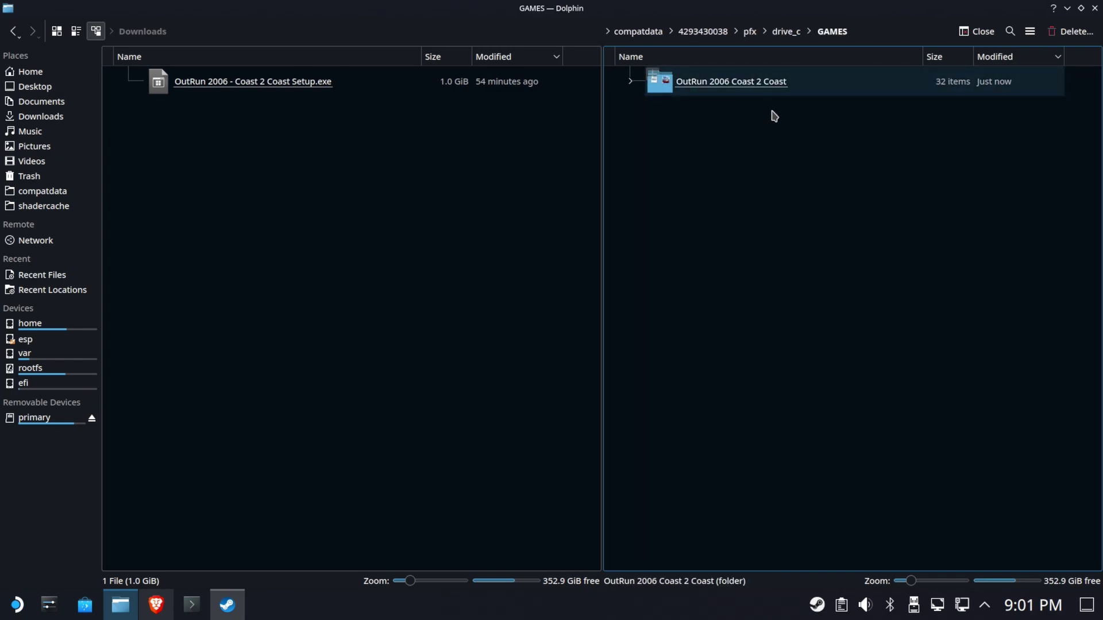
Step: Open the installed OutRun 2006 Coast 2 Coast folder and view its game files
double_click(770, 81)
scroll(789, 125, down, 5)
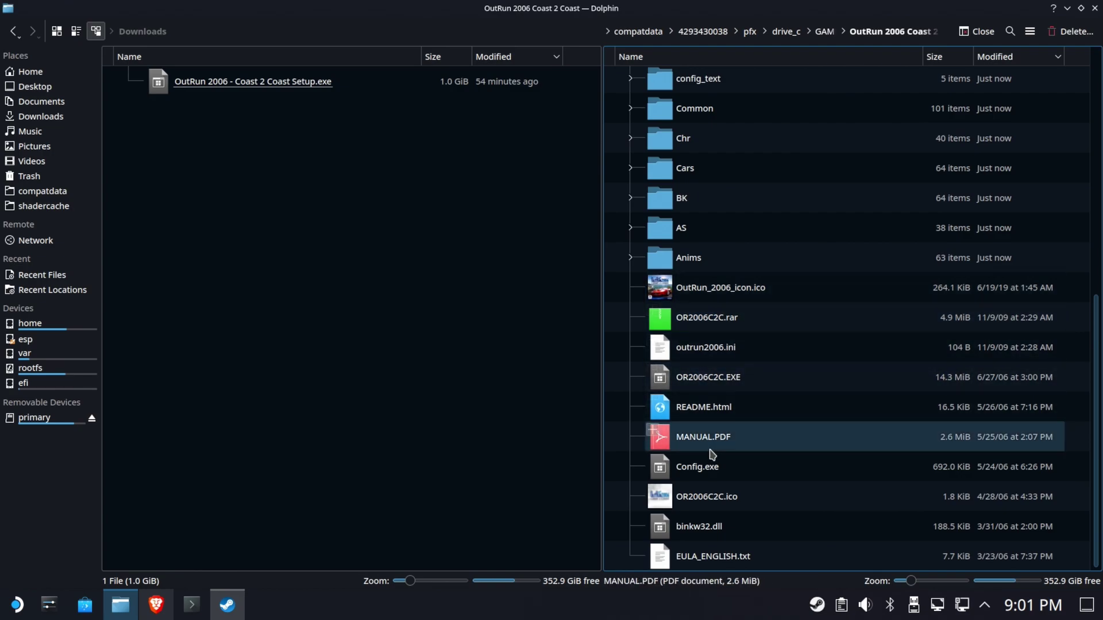
Step: Switch to the Brave browser, download OutRun2006Tweaks-0.4.1.zip from the GitHub releases page into Downloads, and close the browser
click(156, 605)
drag(482, 34, 259, 34)
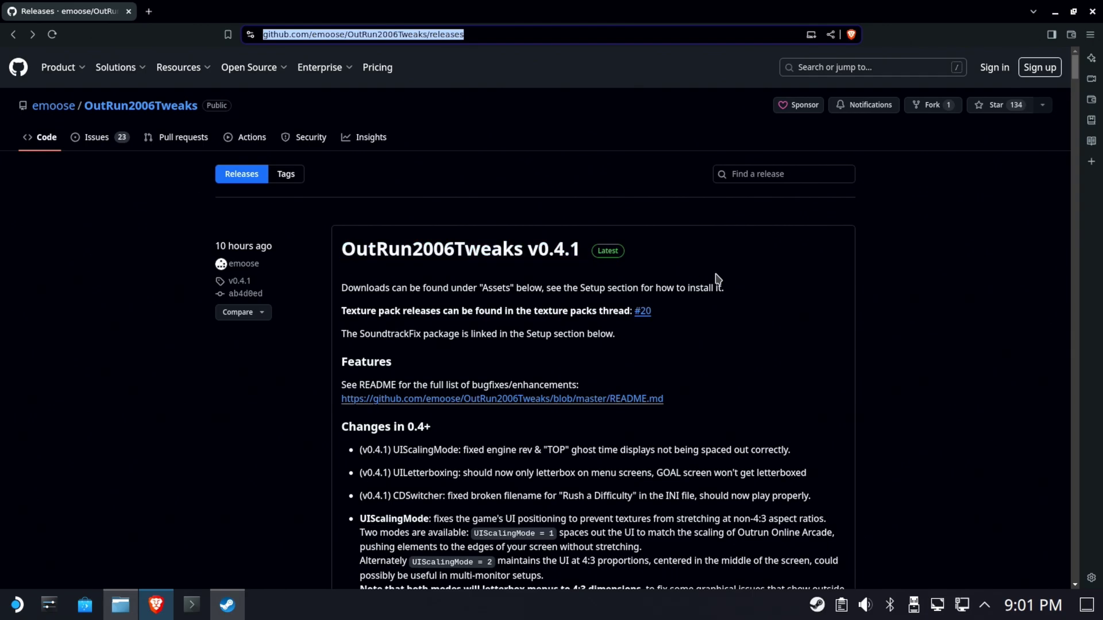
scroll(649, 289, down, 15)
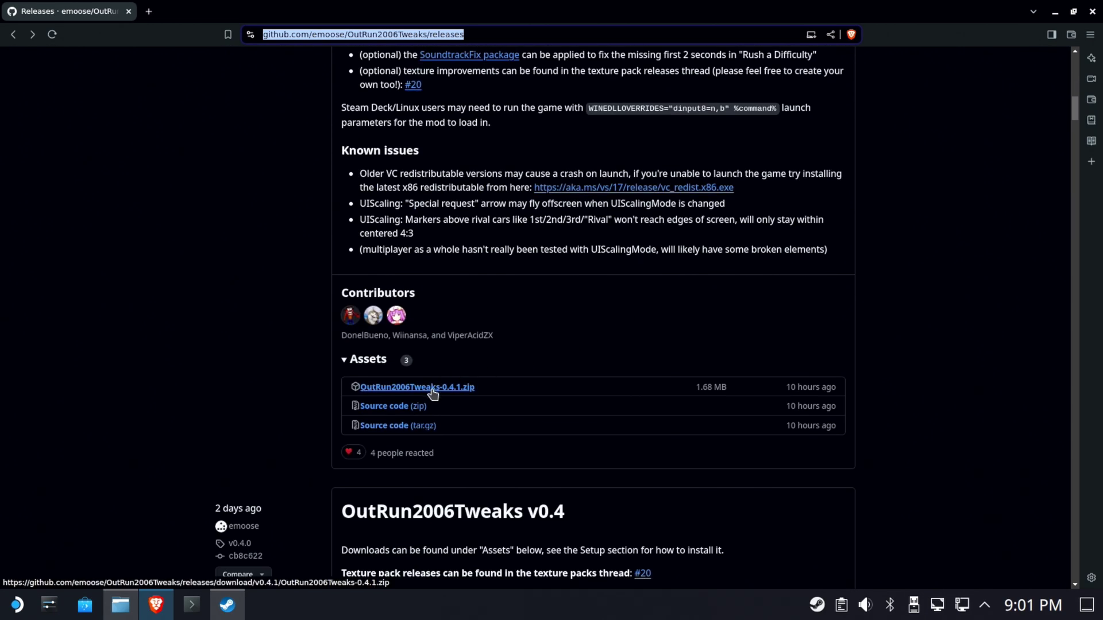
click(432, 390)
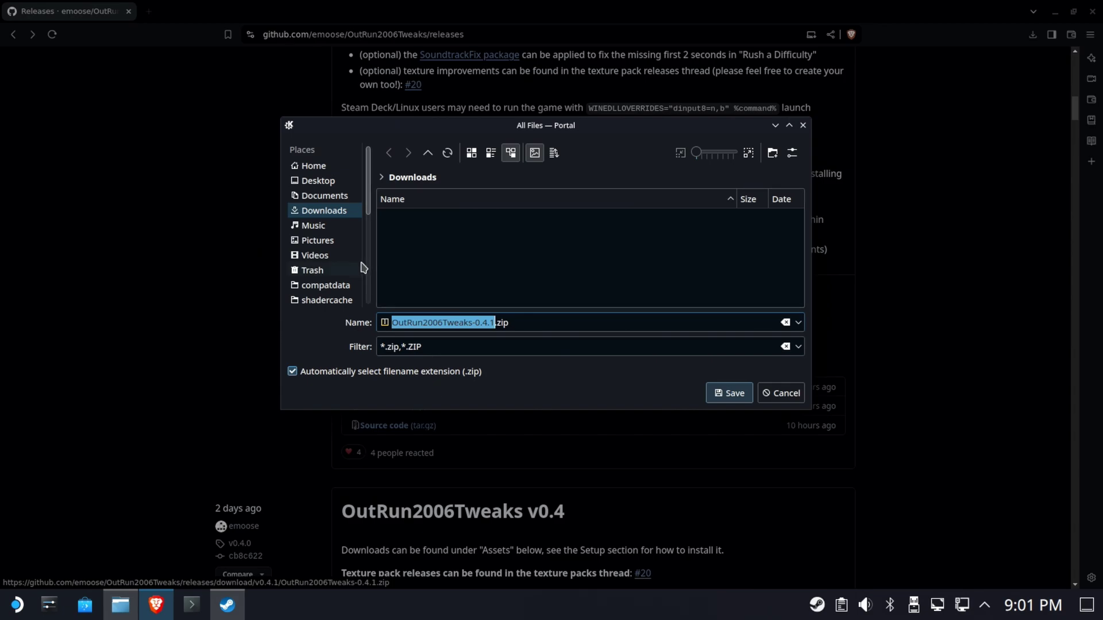
click(335, 214)
click(725, 393)
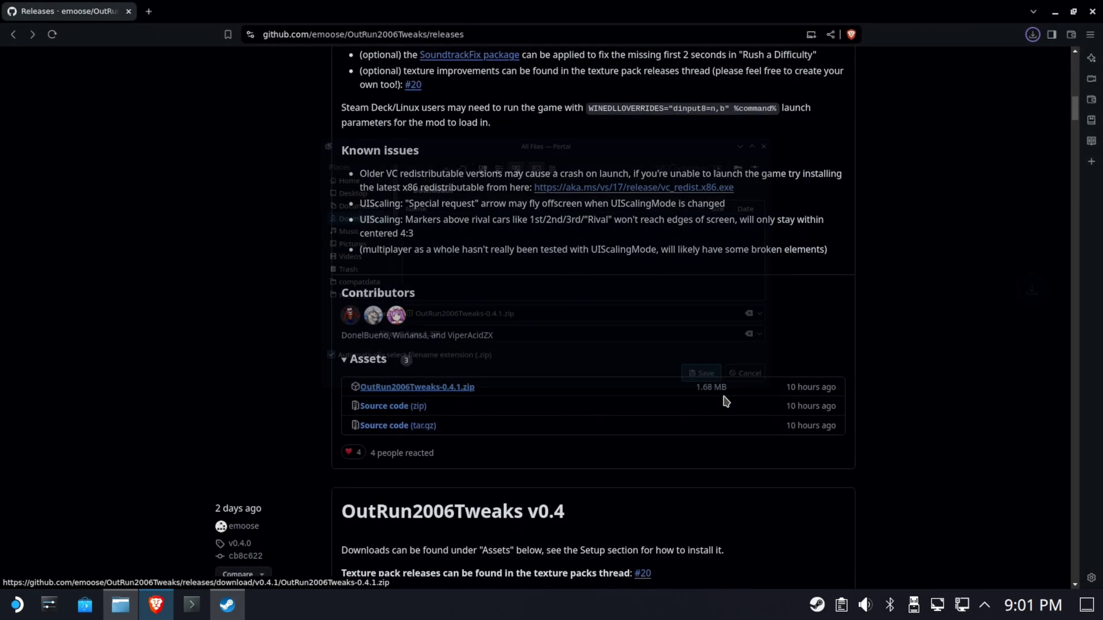
click(1092, 11)
Step: Extract OutRun2006Tweaks-0.4.1.zip into its own subfolder in Downloads and open that folder
click(317, 229)
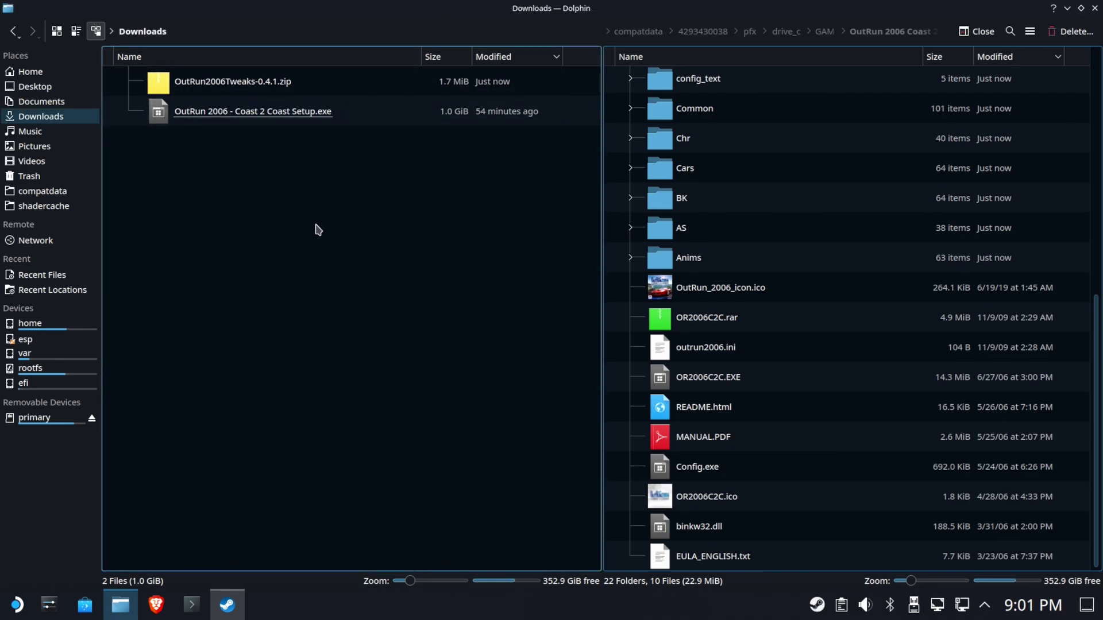
right_click(220, 87)
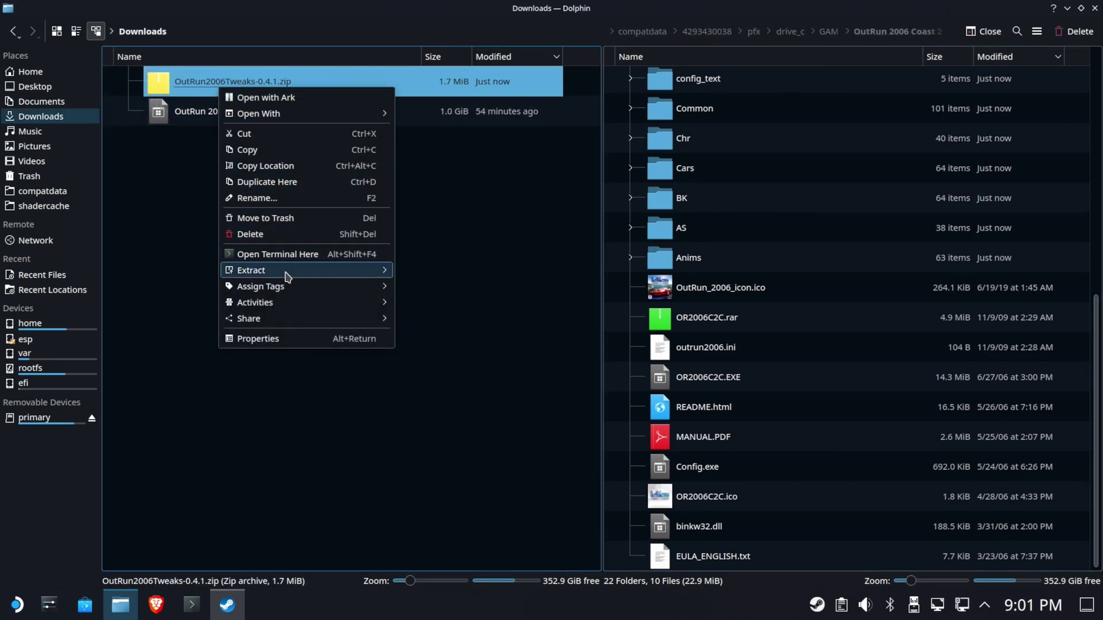
mouse_move(258, 271)
click(469, 303)
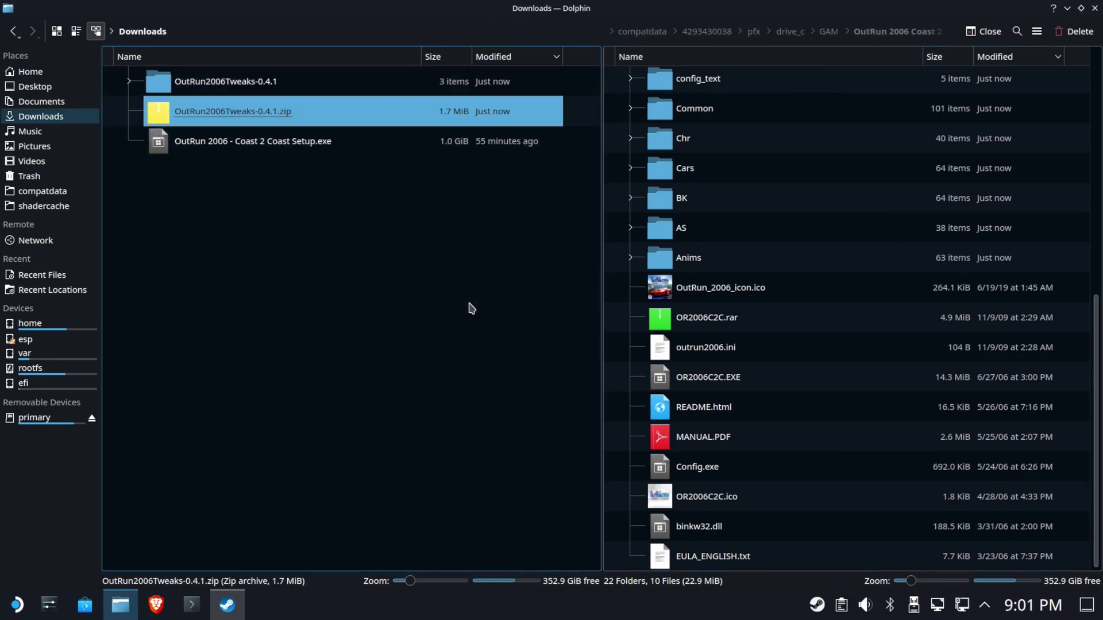
click(219, 81)
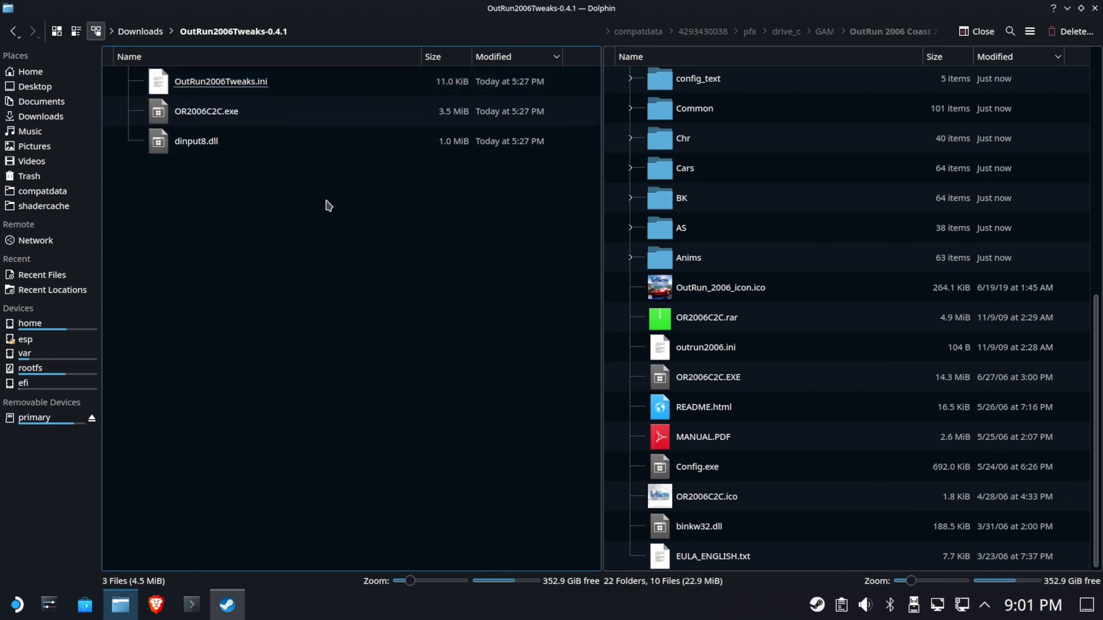
Step: Copy the three extracted tweak files into the OutRun 2006 Coast 2 Coast folder, overwriting all existing files, and return to Downloads
drag(446, 253, 817, 359)
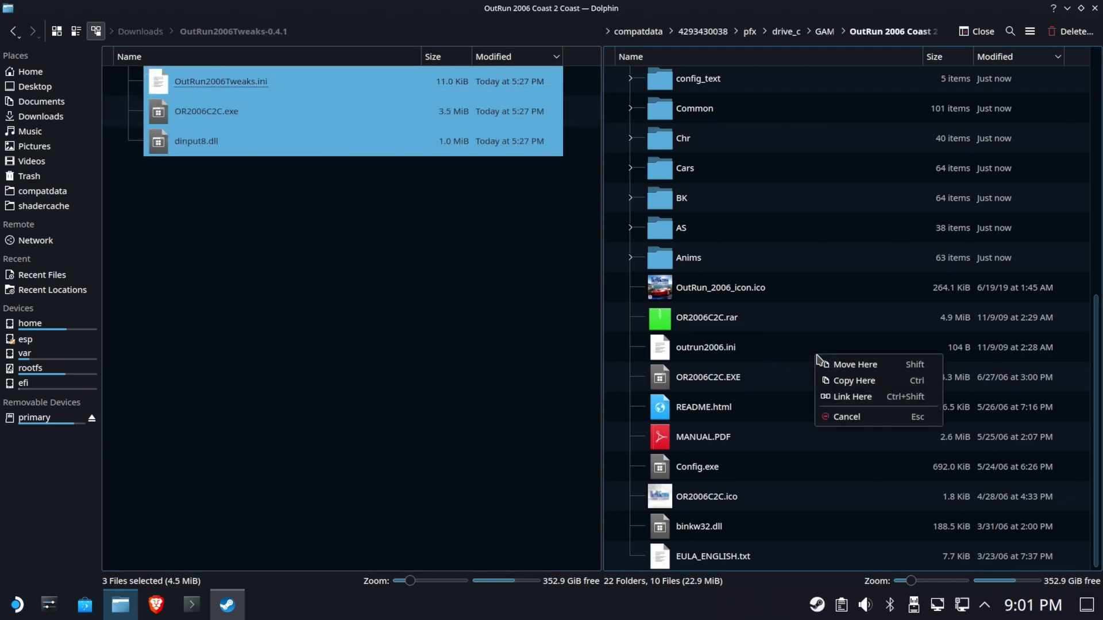
click(859, 380)
click(507, 407)
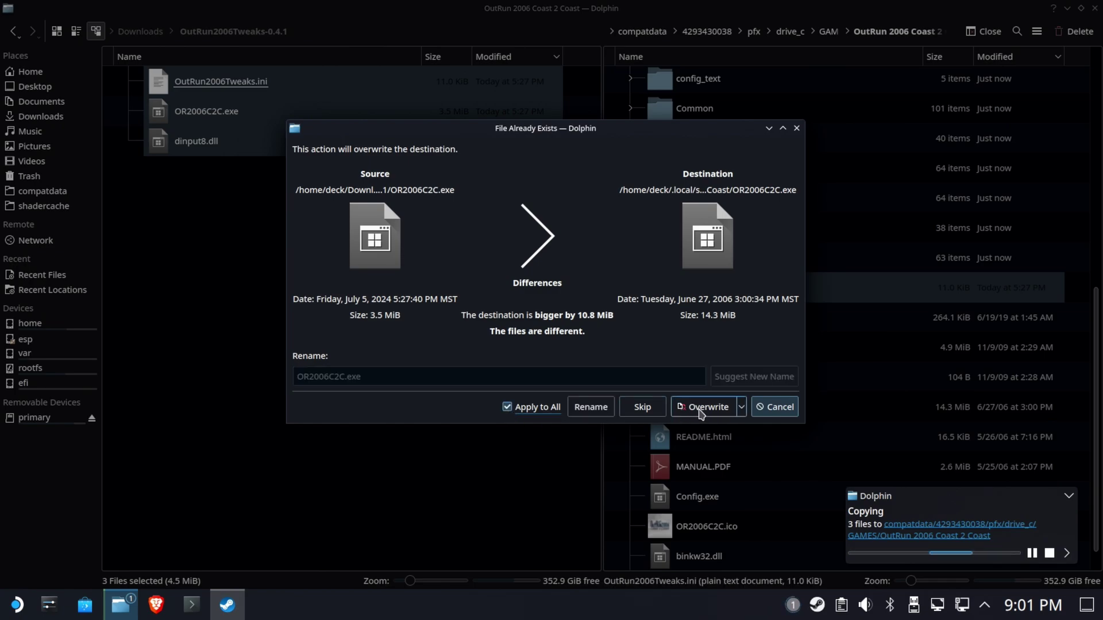
click(701, 408)
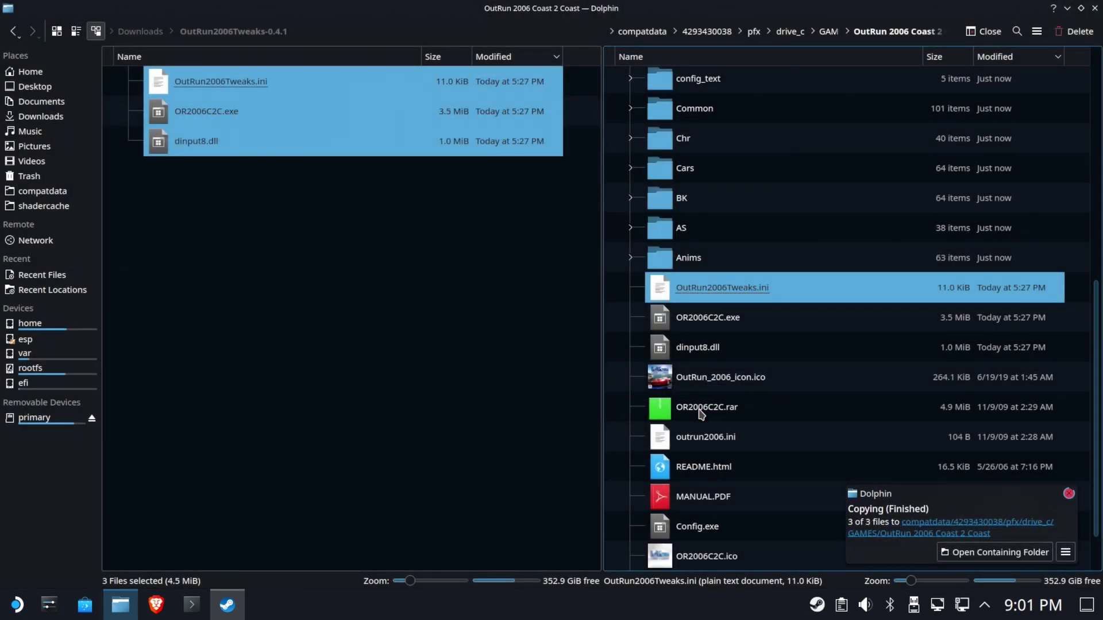
click(327, 221)
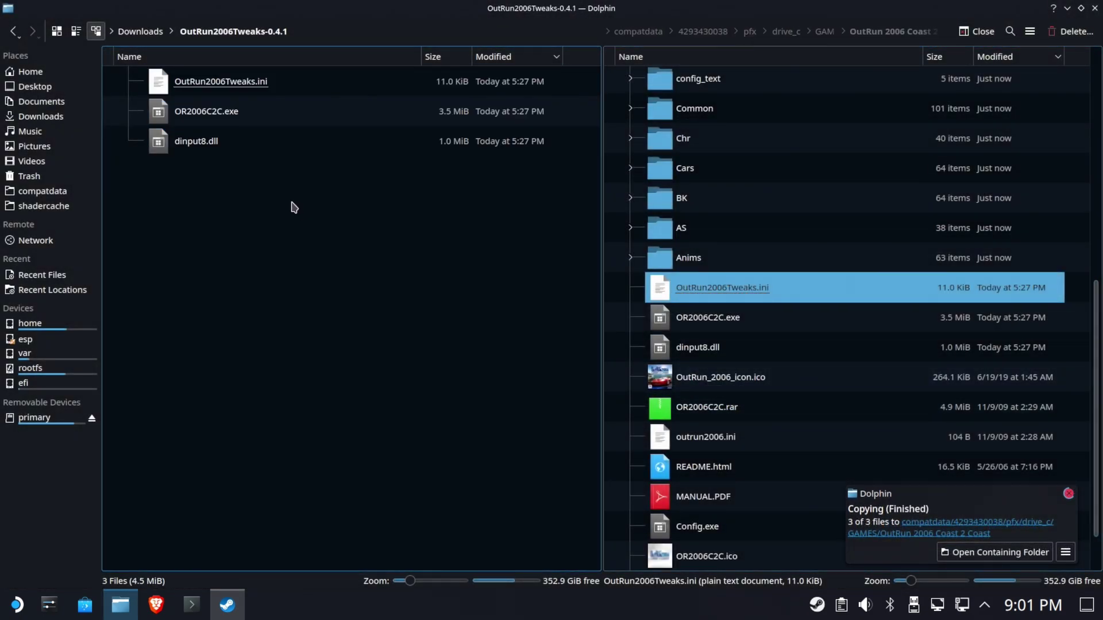
click(144, 32)
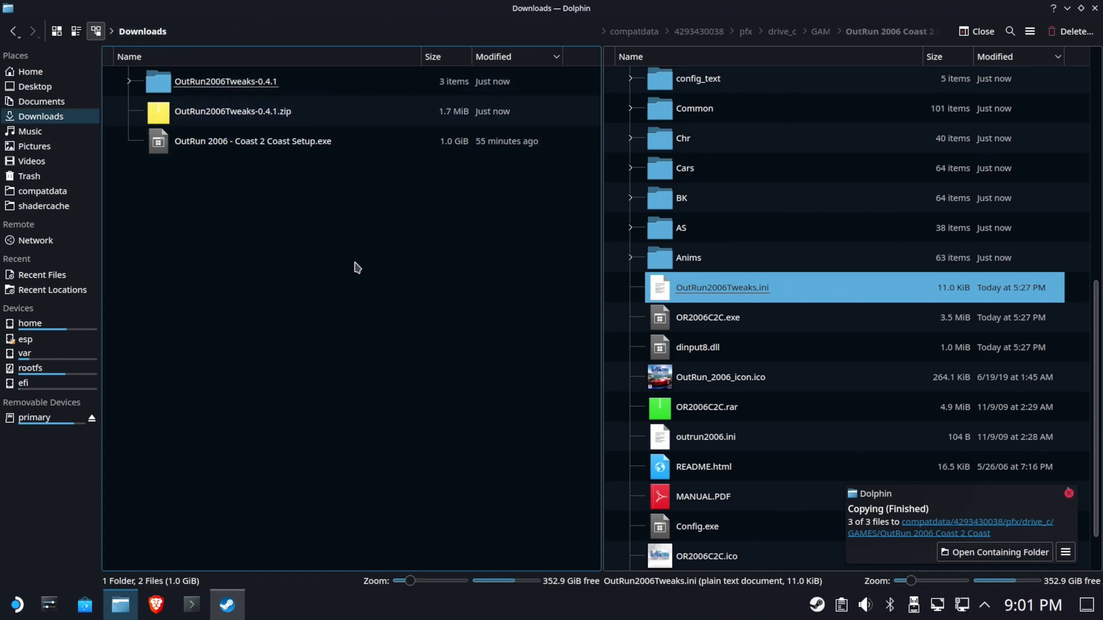
drag(361, 115, 322, 229)
click(322, 230)
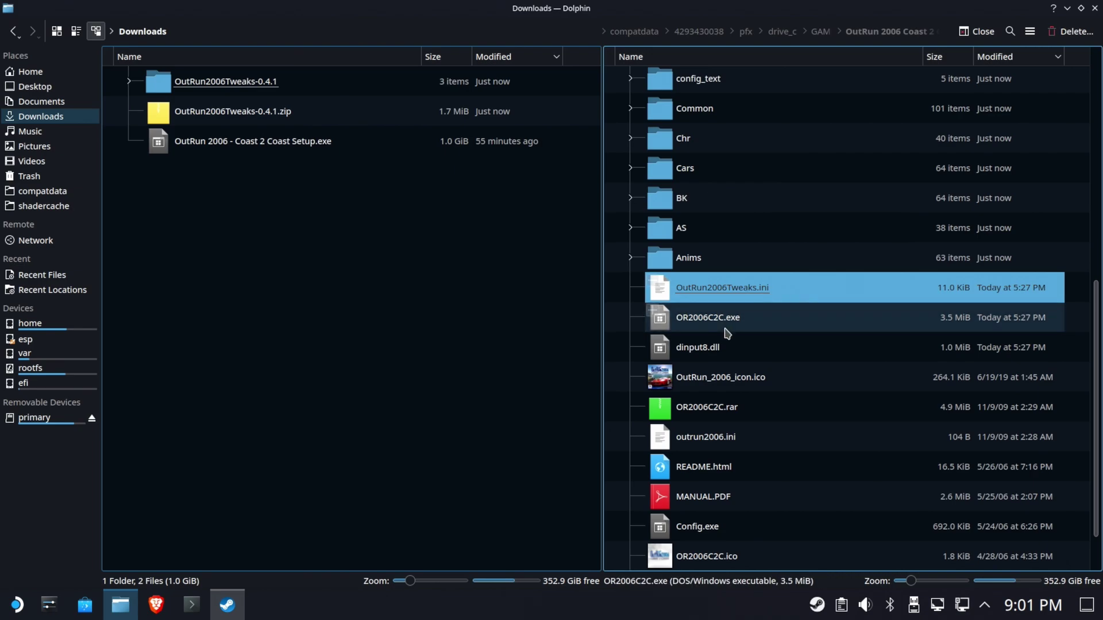
Step: Open the game folder's outrun2006.ini in Kate and set DX/RES/WIDTH to 1280 and DX/RES/HEIGHT to 720
right_click(716, 437)
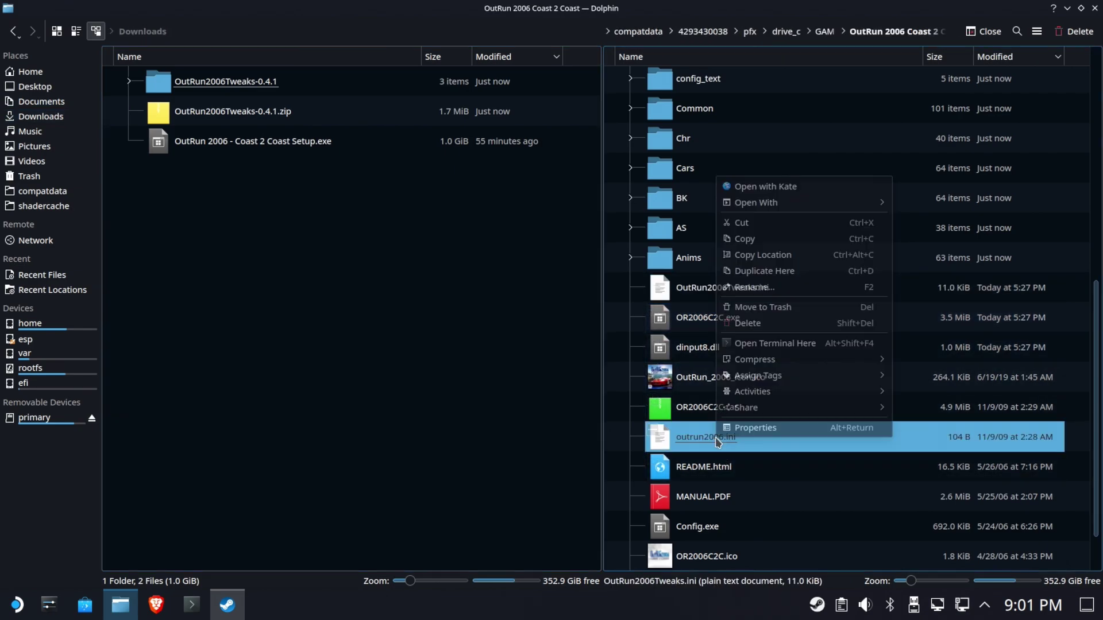
click(770, 187)
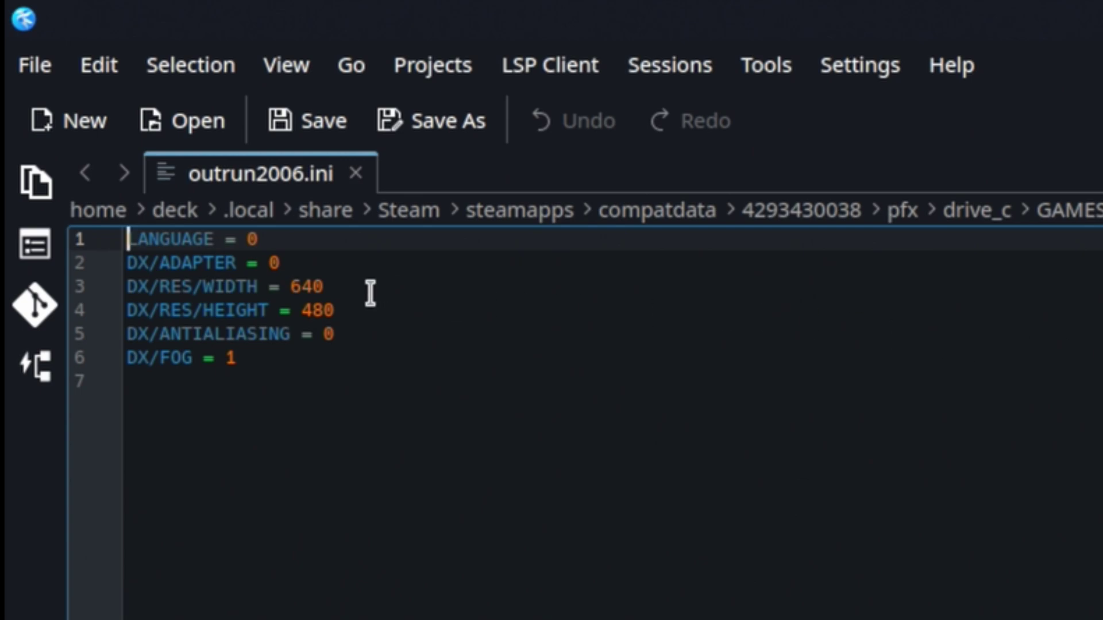
double_click(305, 287)
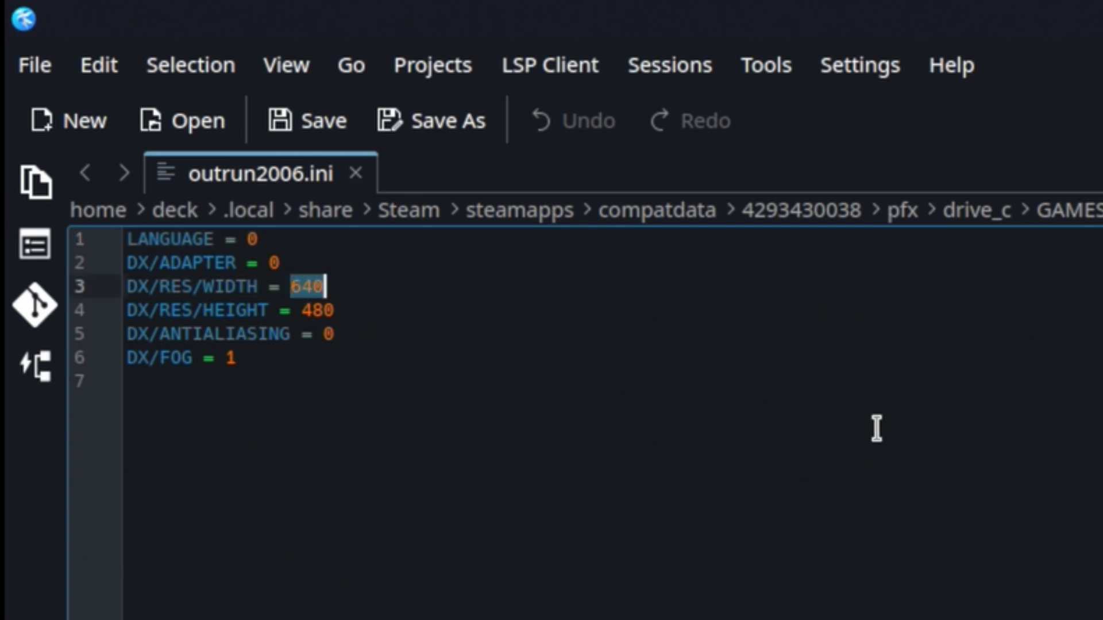
text(128)
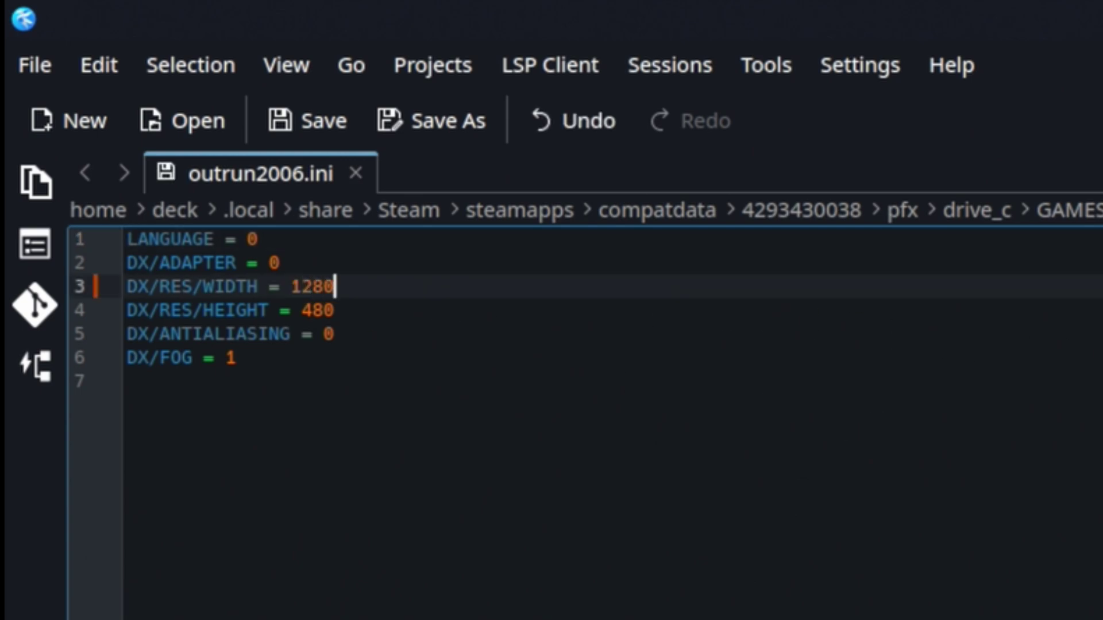
double_click(319, 311)
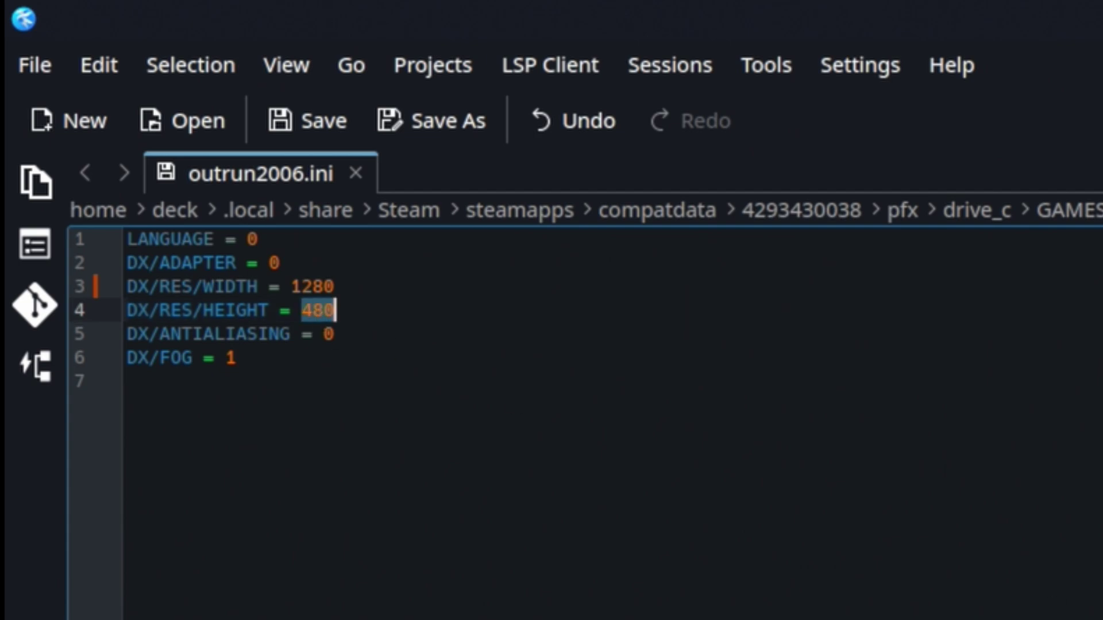
text(72)
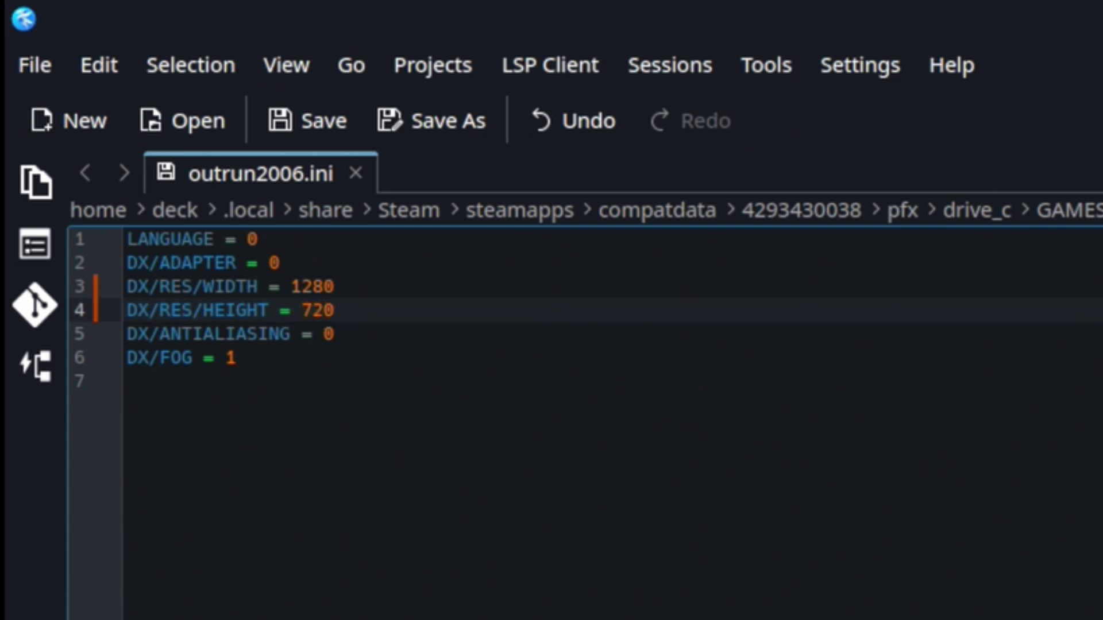
Step: Set DX/ANTIALIASING to 3 in outrun2006.ini, save the file and close the editor
click(334, 334)
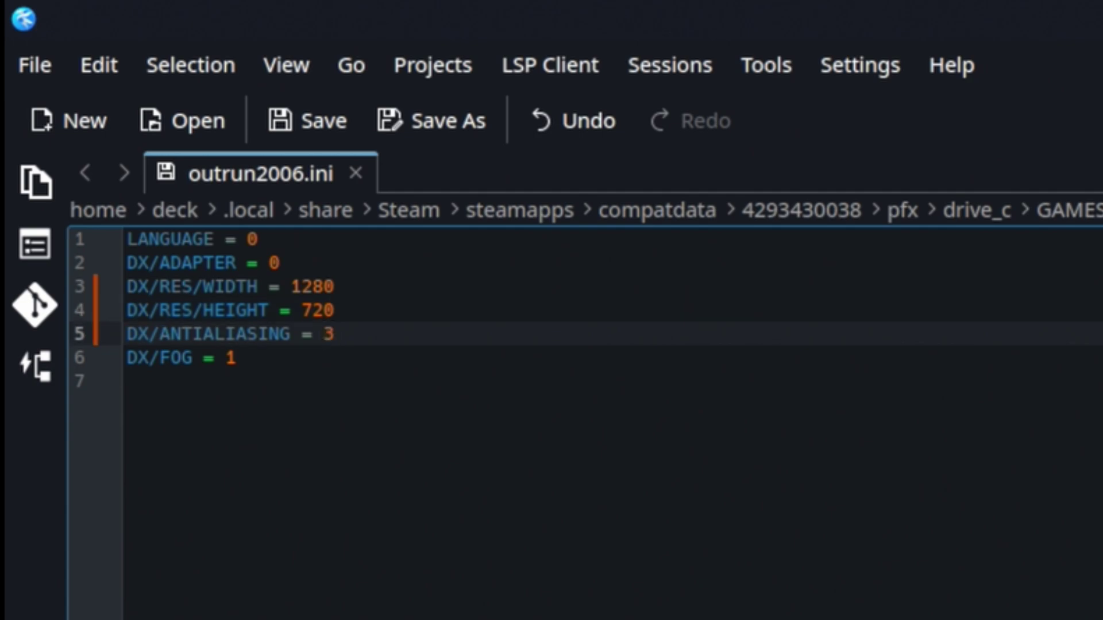
click(284, 365)
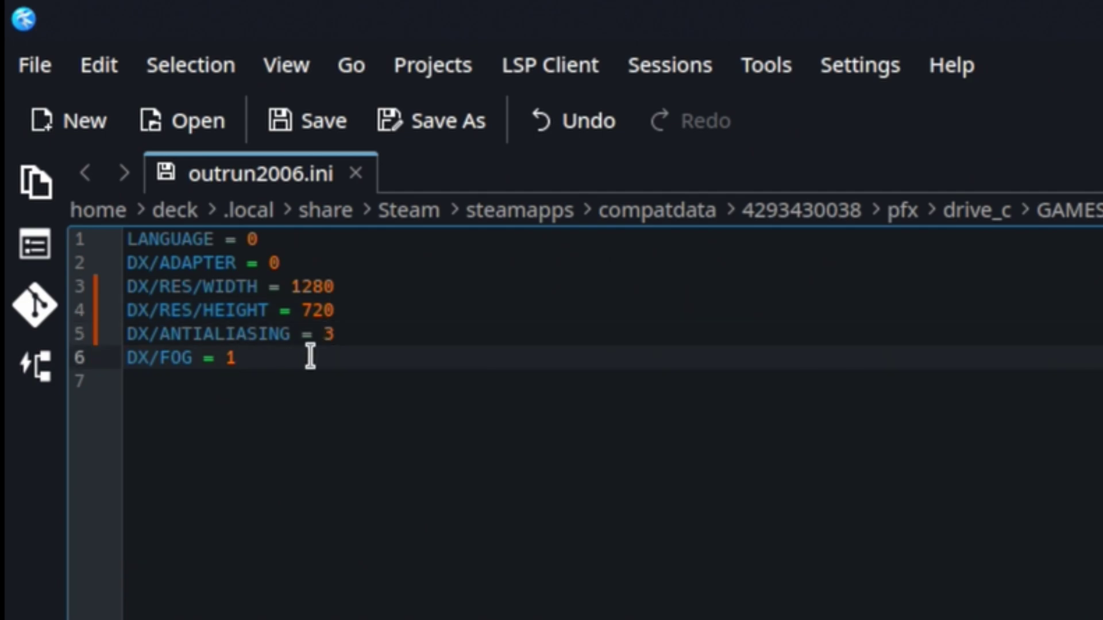
click(362, 310)
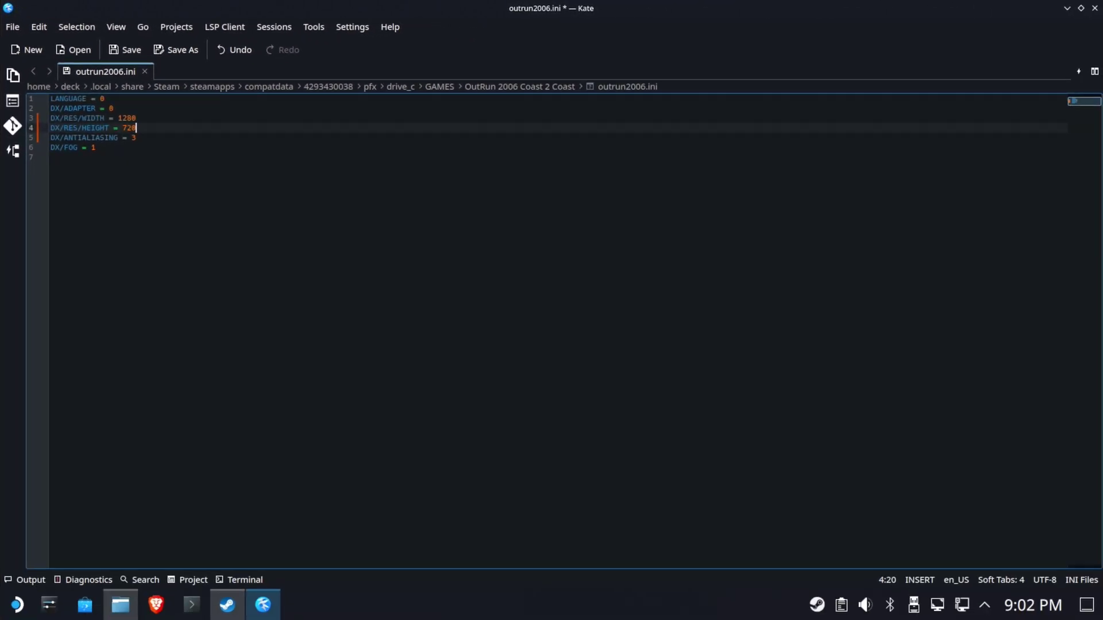
click(1095, 8)
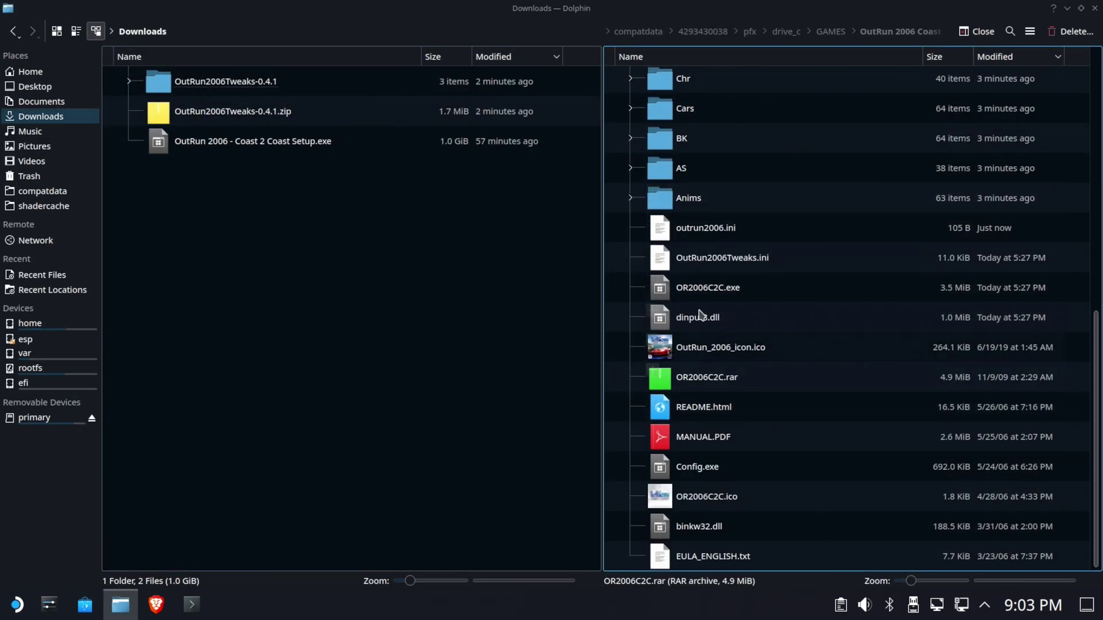
Step: Copy the file location of OR2006C2C.exe and open the OutRun 2006 - Coast 2 Coast Setup.exe entry in the Steam library
right_click(724, 289)
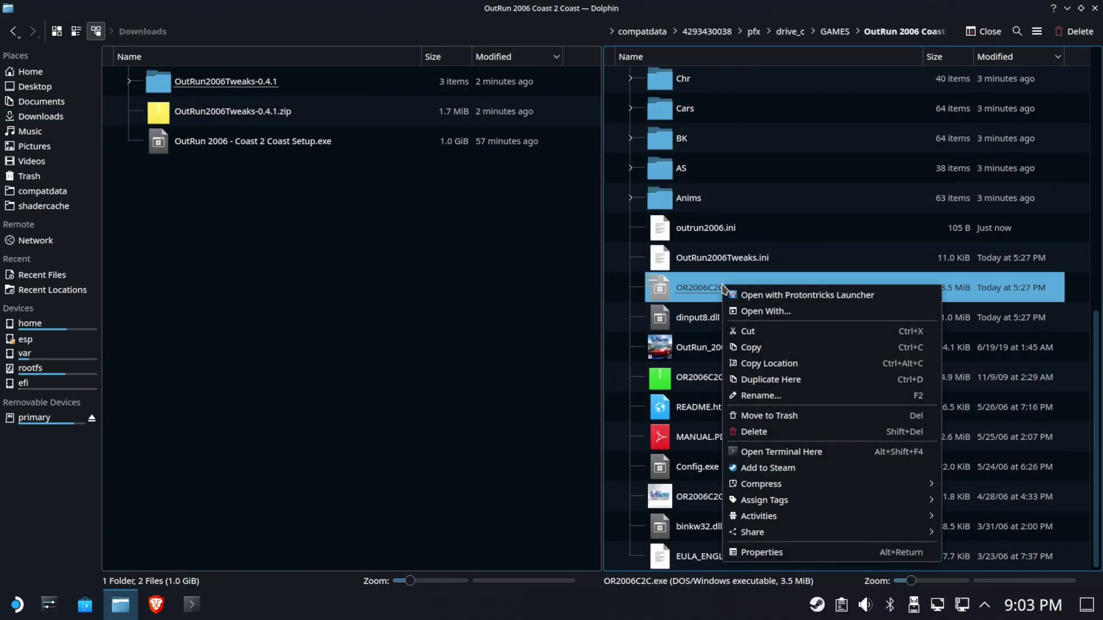
click(779, 365)
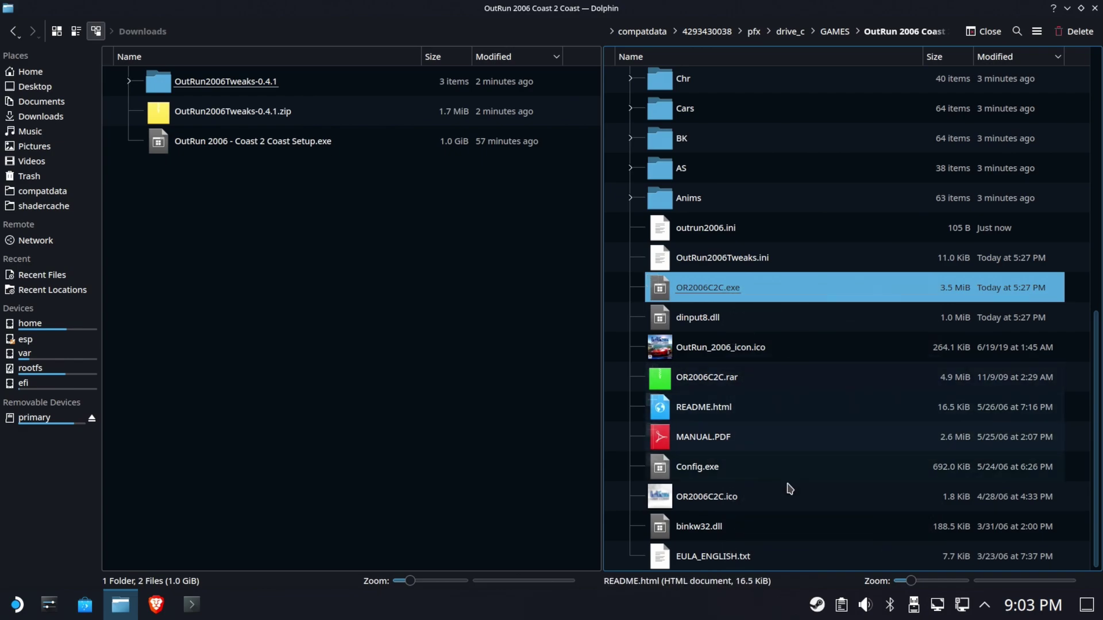
right_click(814, 610)
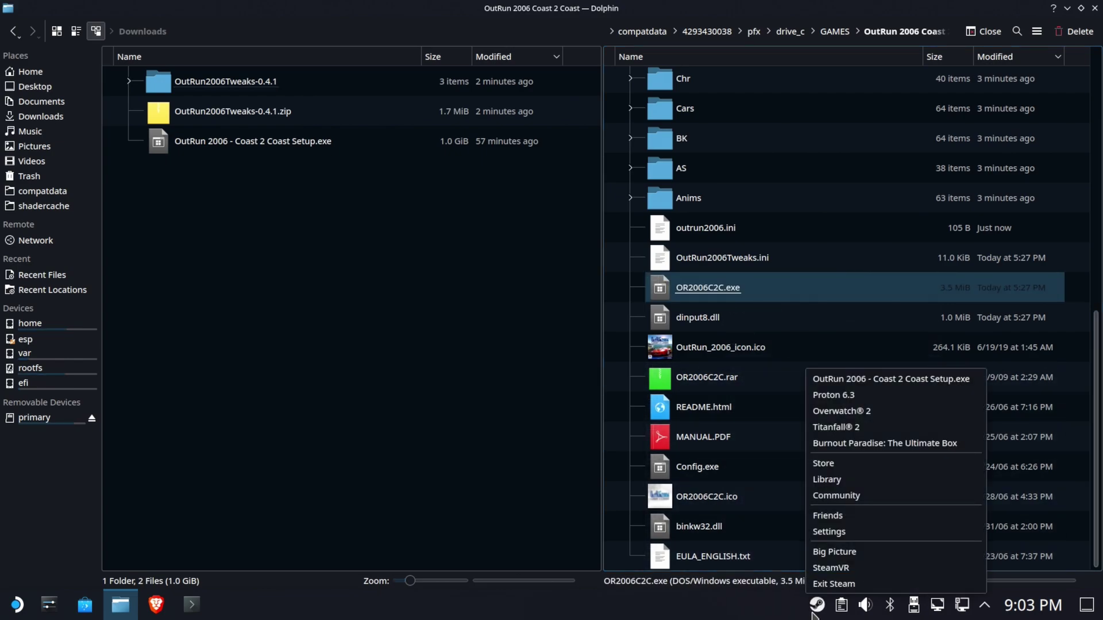
click(827, 480)
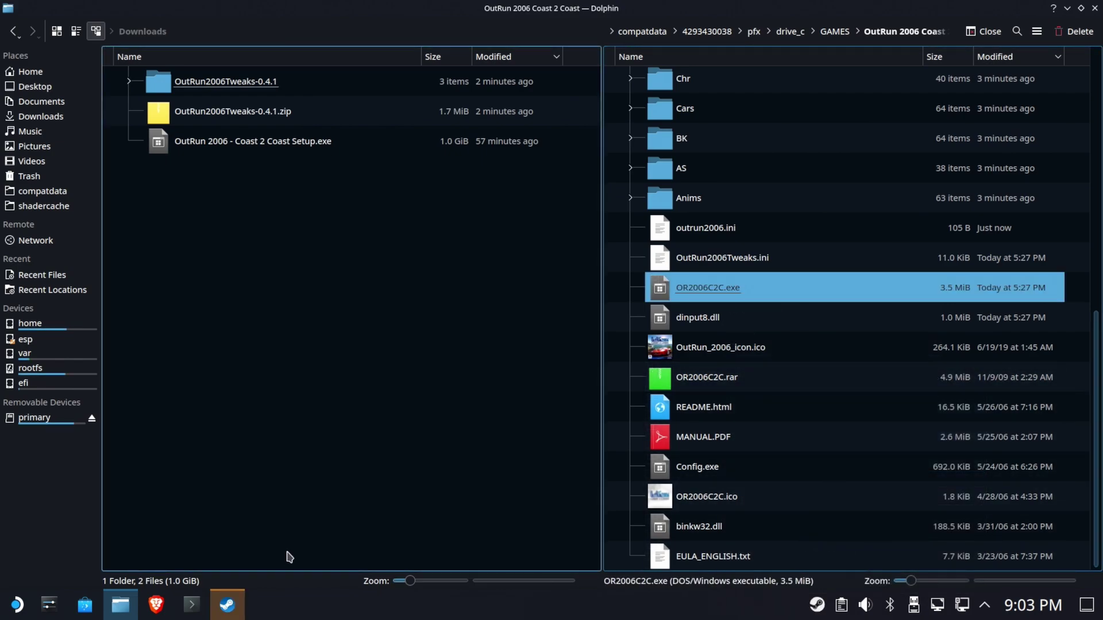
click(228, 603)
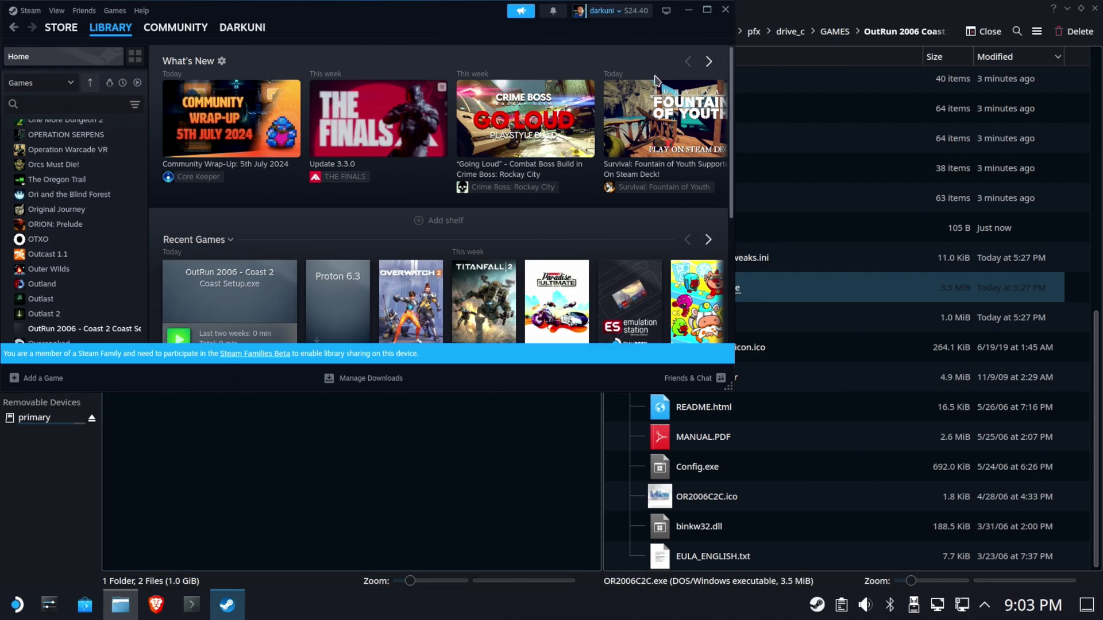
click(710, 14)
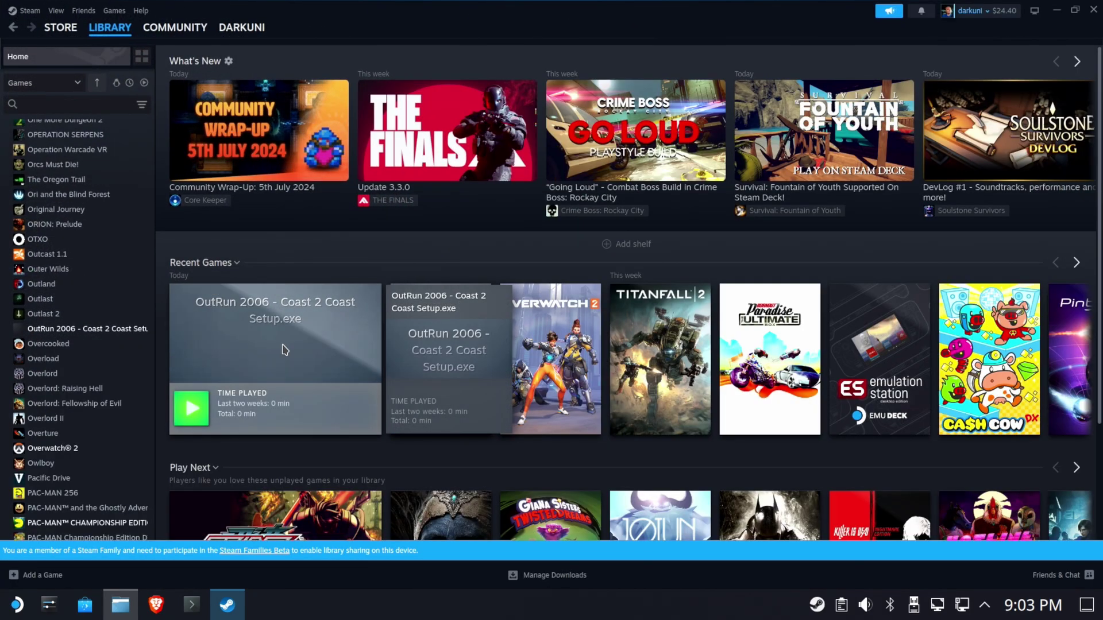
click(285, 350)
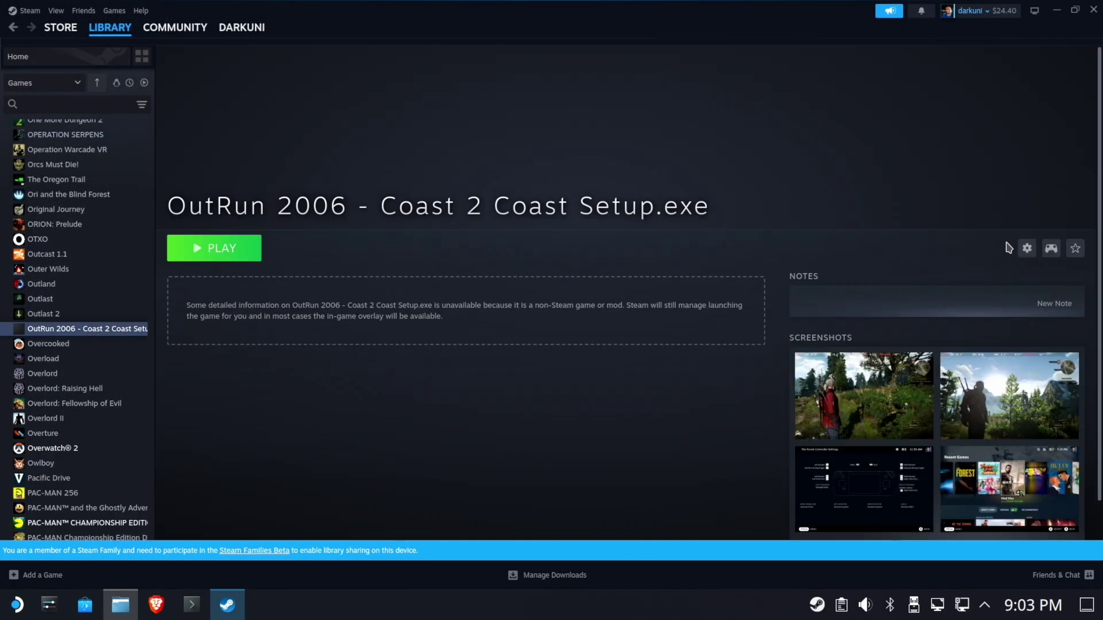
Step: Replace the target in the OutRun setup entry's shortcut properties with the copied path to OR2006C2C.exe
click(1028, 248)
click(1037, 326)
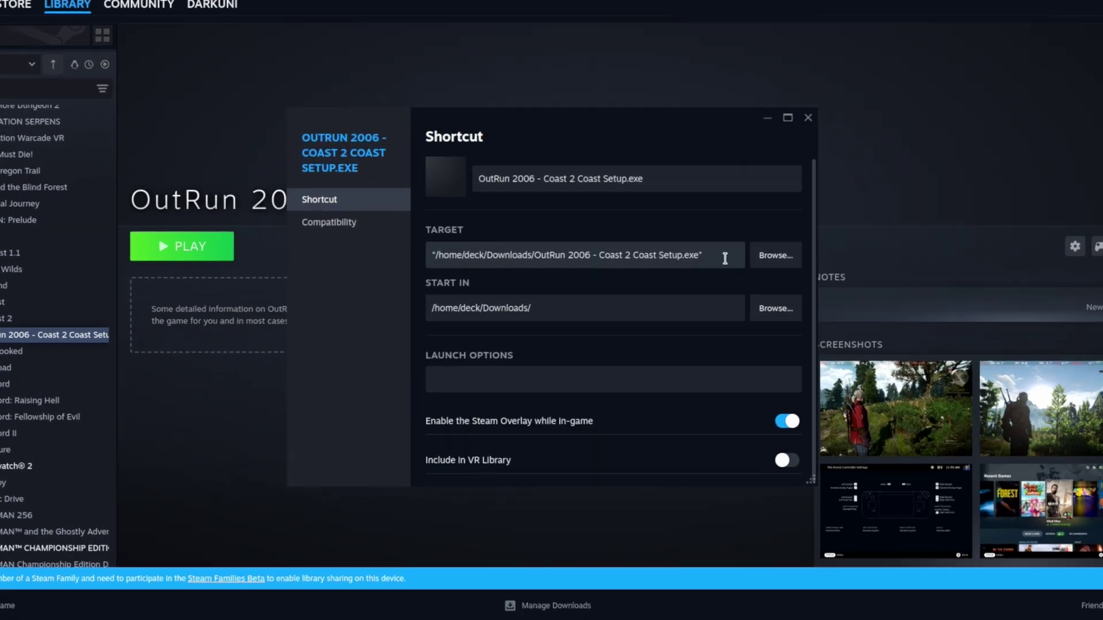
drag(711, 255, 287, 237)
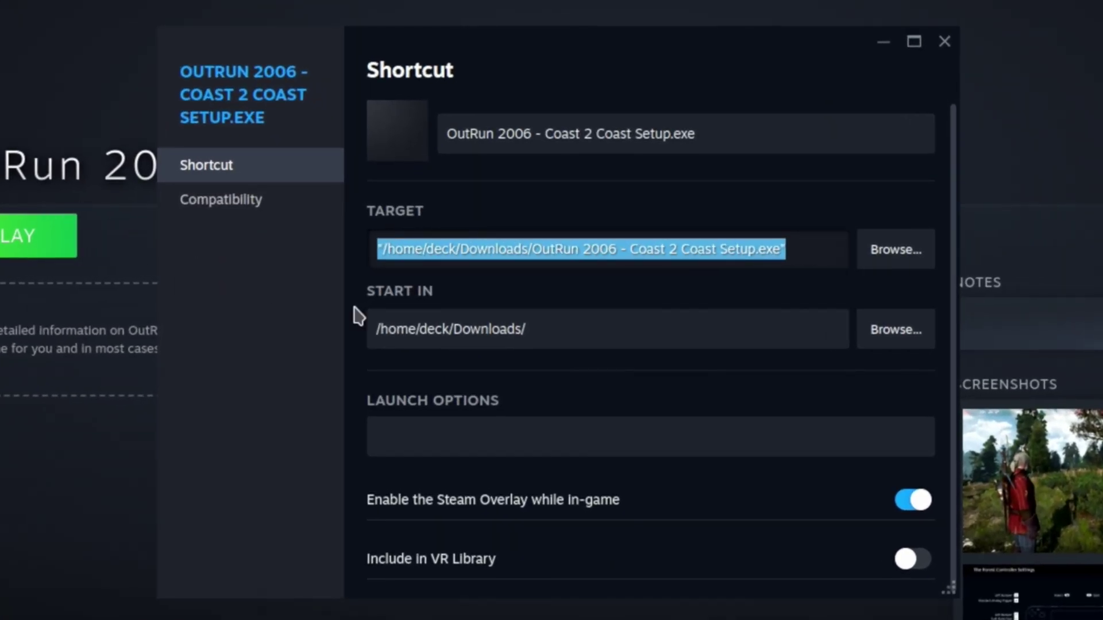
key(ctrl+v)
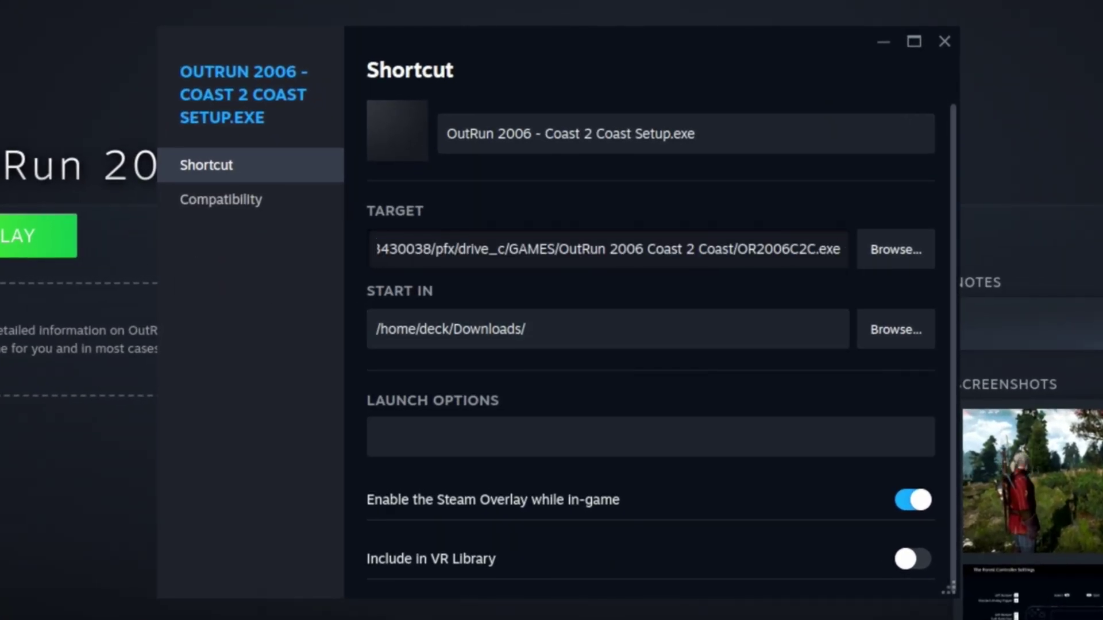
Step: Enclose the shortcut's target path to OR2006C2C.exe in double quotation marks
text(")
key(Home)
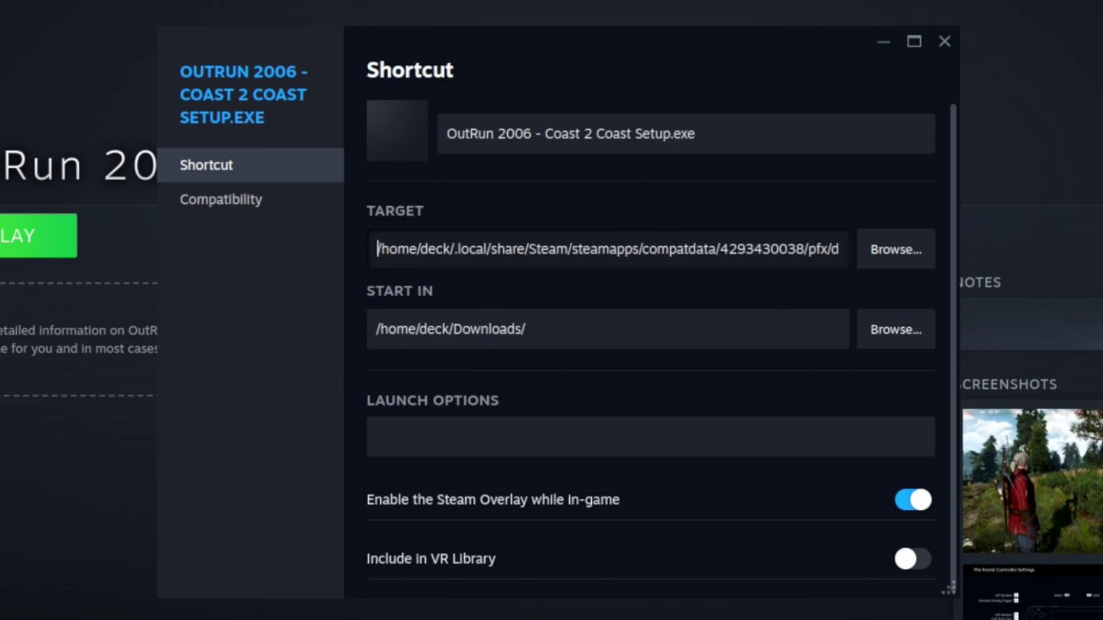
text(")
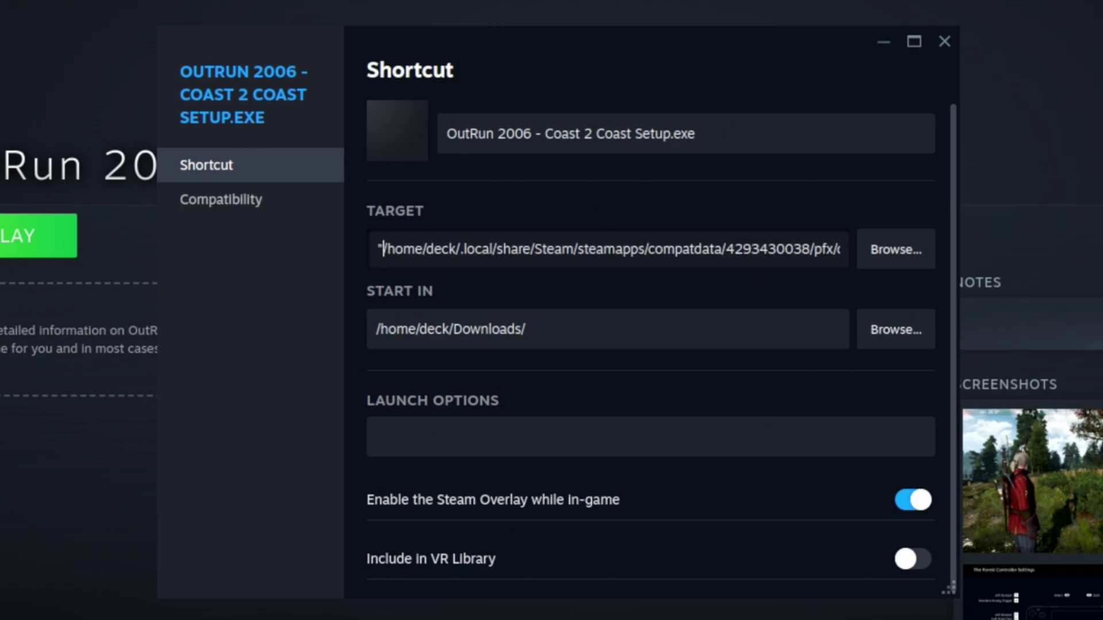
Step: Rename the shortcut to "OutRun 2006 - Coast 2 Coast"
click(757, 138)
key(BackSpace)
key(BackSpace)
key(BackSpace)
key(BackSpace)
key(BackSpace)
key(BackSpace)
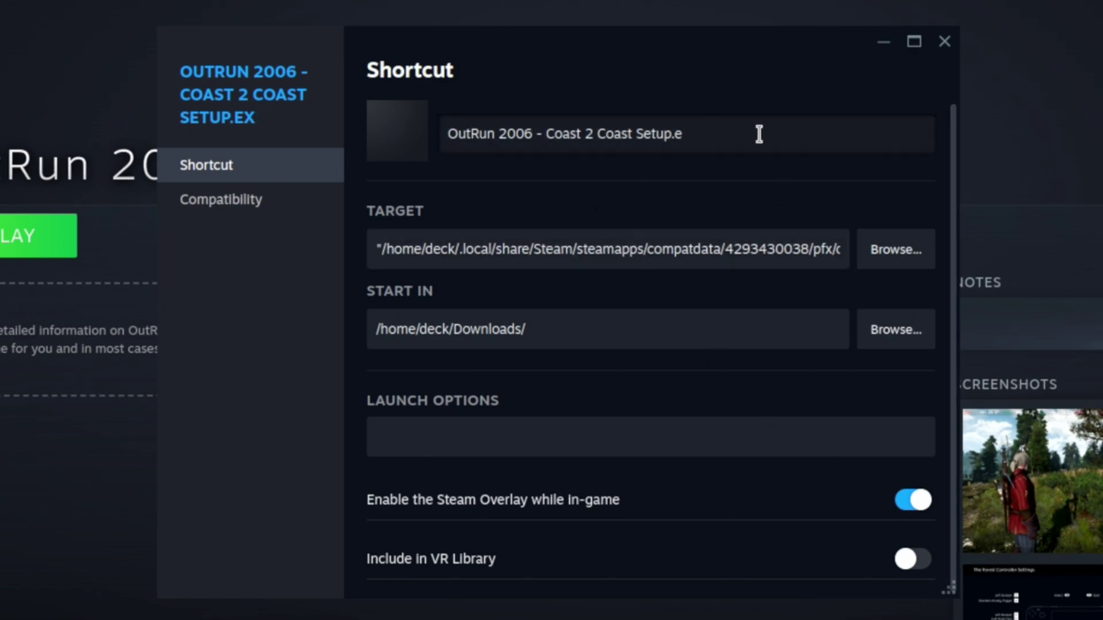
key(BackSpace)
key(BackSpace)
key(BackSpace)
key(BackSpace)
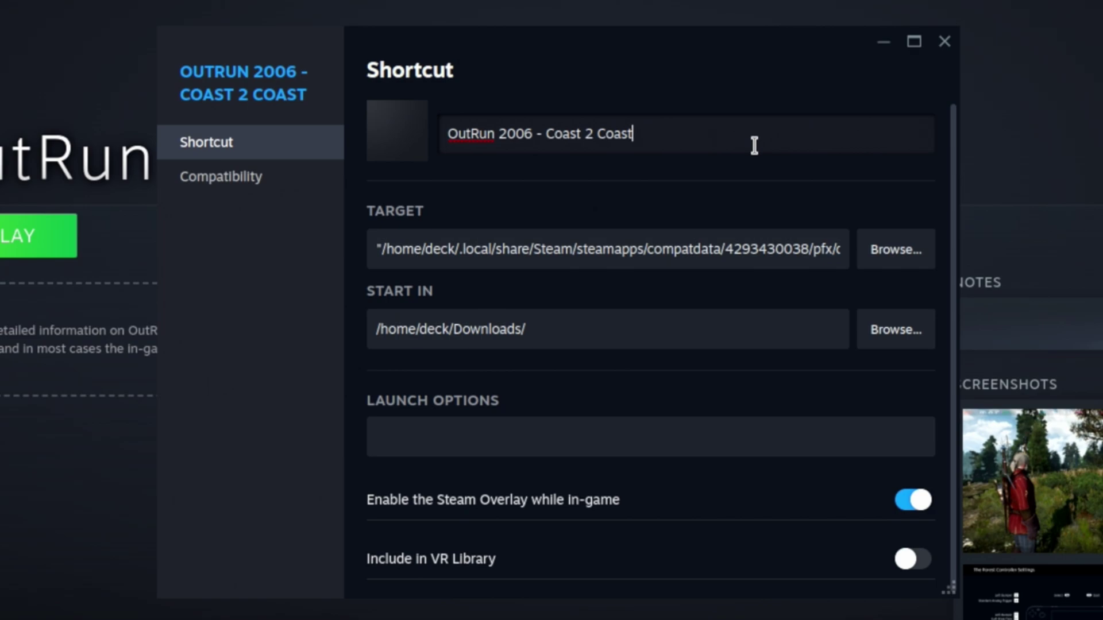
Step: Copy the full quoted target path and replace the shortcut's Start In path with it
click(637, 325)
triple_click(609, 246)
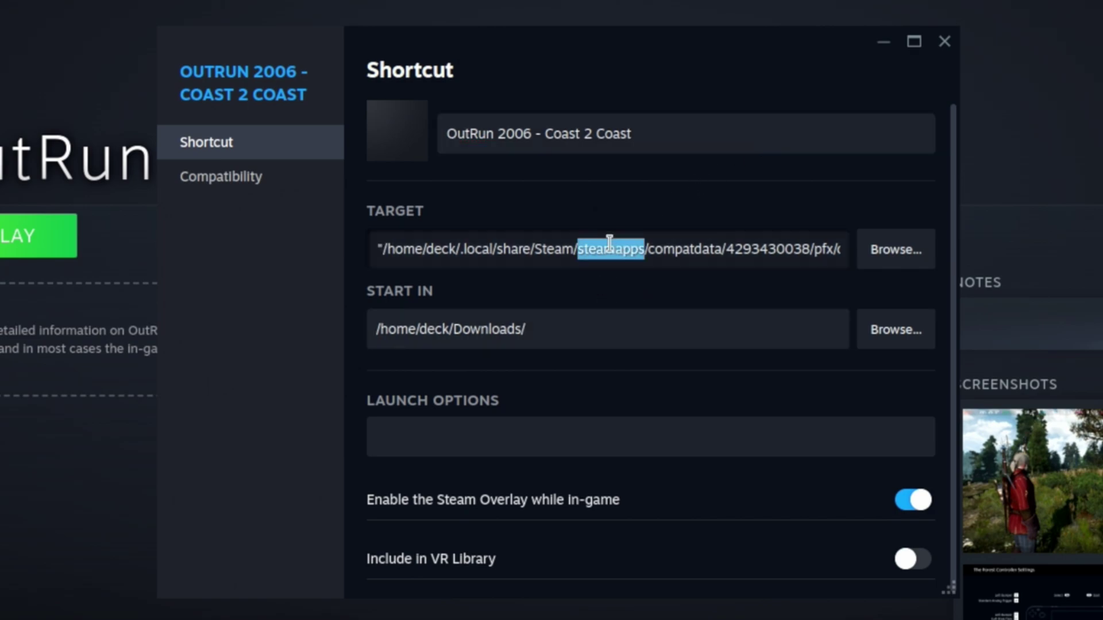
key(ctrl+c)
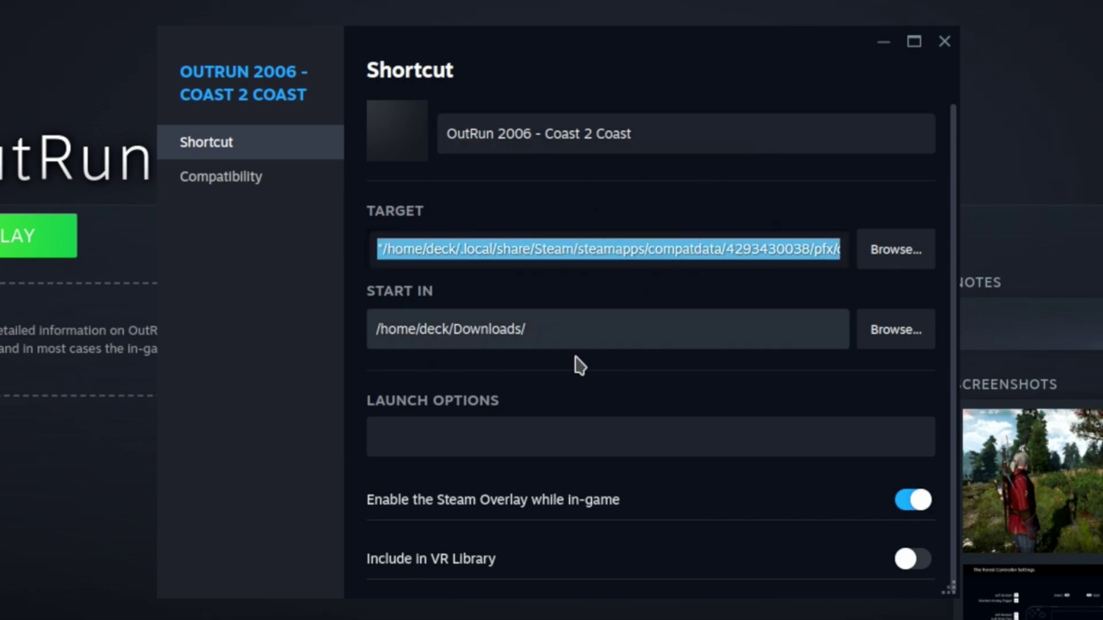
triple_click(580, 325)
key(ctrl+v)
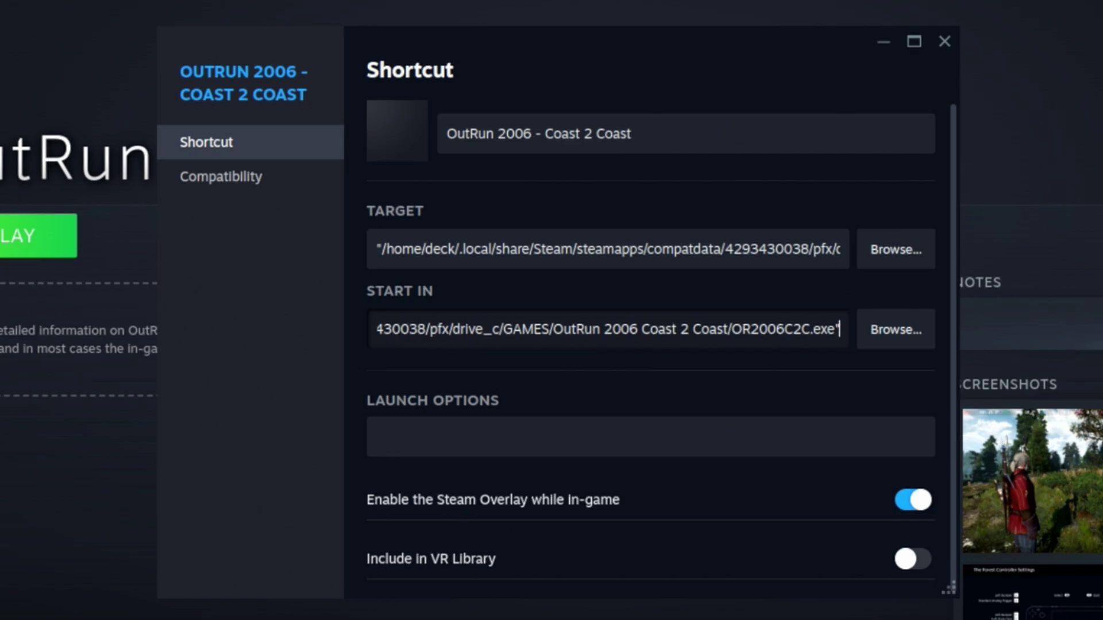
Step: Remove OR2006C2C.exe from the Start In path so it ends with "OutRun 2006 Coast 2 Coast/" and the closing quotation mark
key(BackSpace)
key(BackSpace)
key(BackSpace)
key(BackSpace)
key(BackSpace)
key(BackSpace)
key(BackSpace)
key(BackSpace)
key(BackSpace)
key(BackSpace)
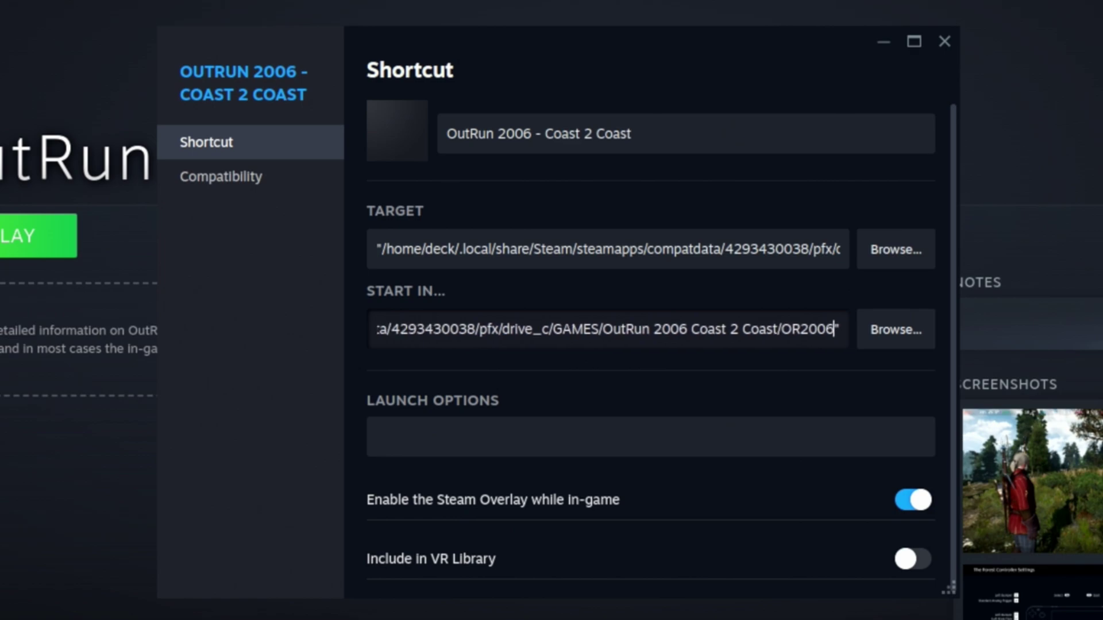
key(BackSpace)
key(BackSpace)
key(BackSpace)
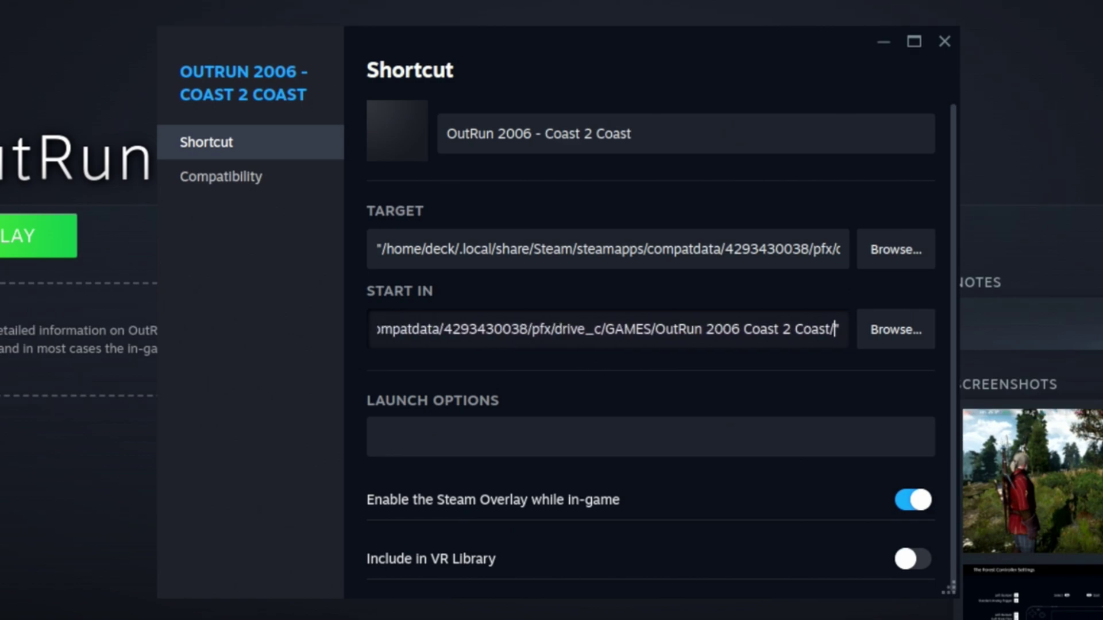
click(231, 363)
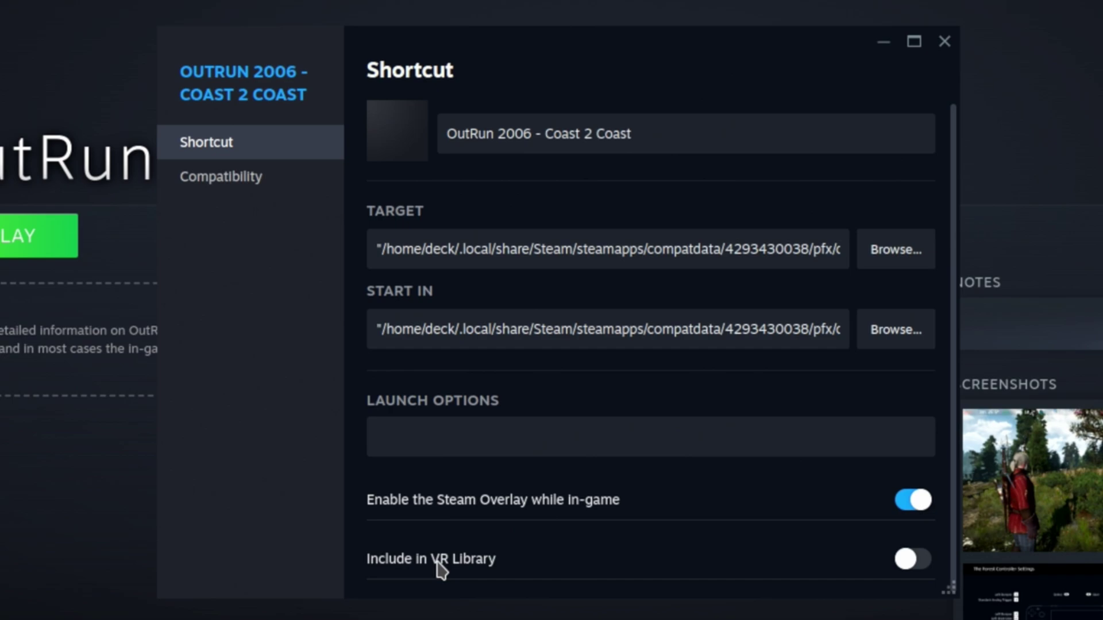
Step: Set the shortcut's launch options to WINEDLLOVERRIDES="dinput8=n,b" %command% and close the properties window
click(570, 447)
key(ctrl+v)
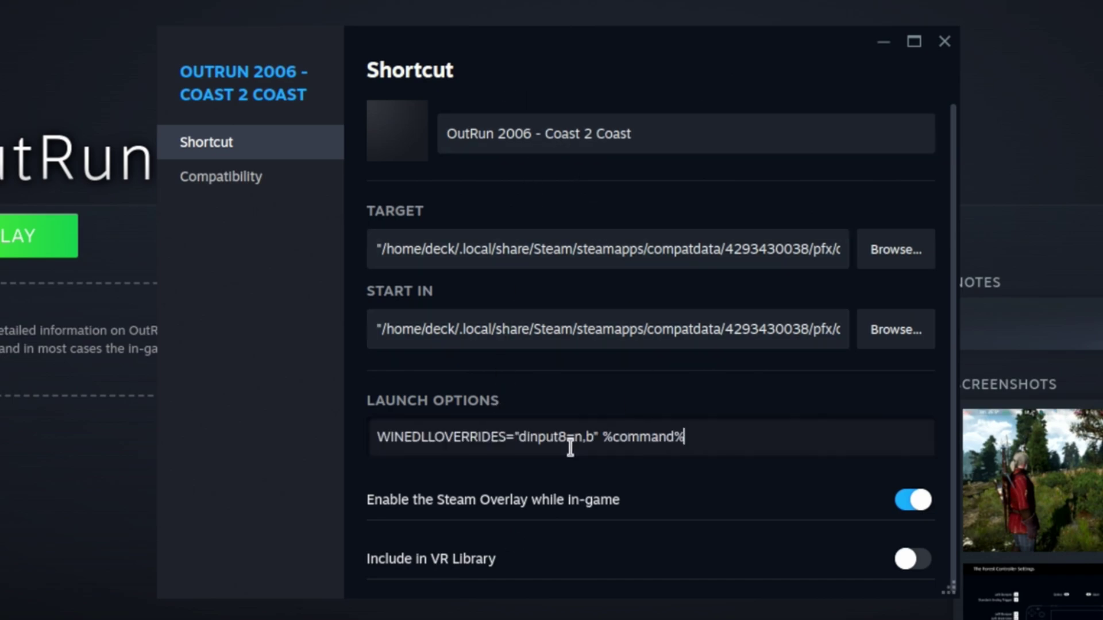
drag(683, 439, 287, 440)
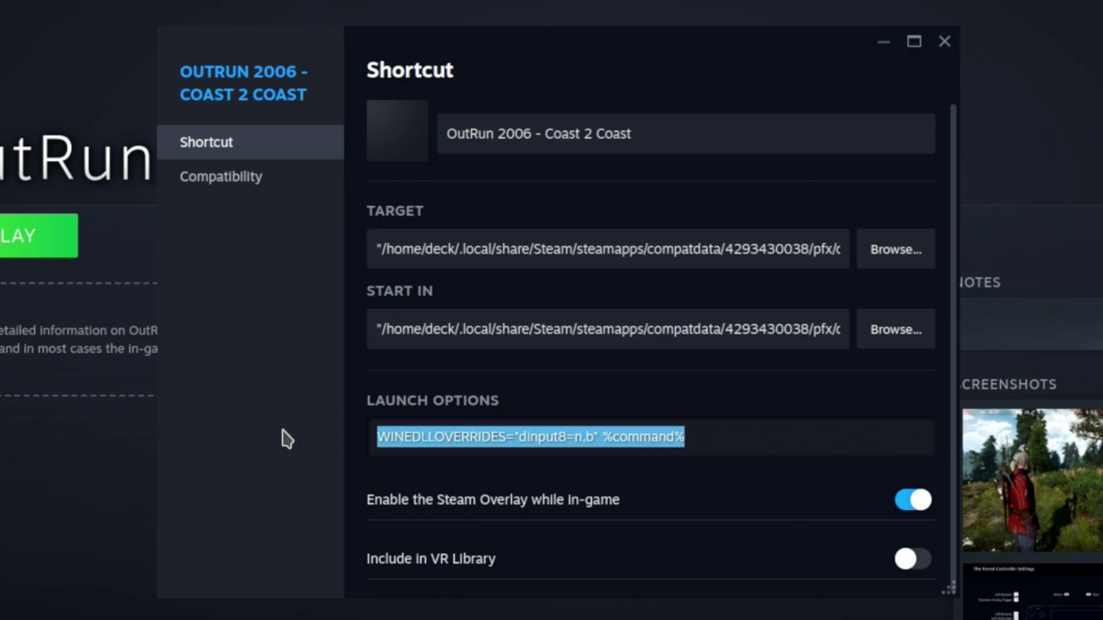
click(737, 432)
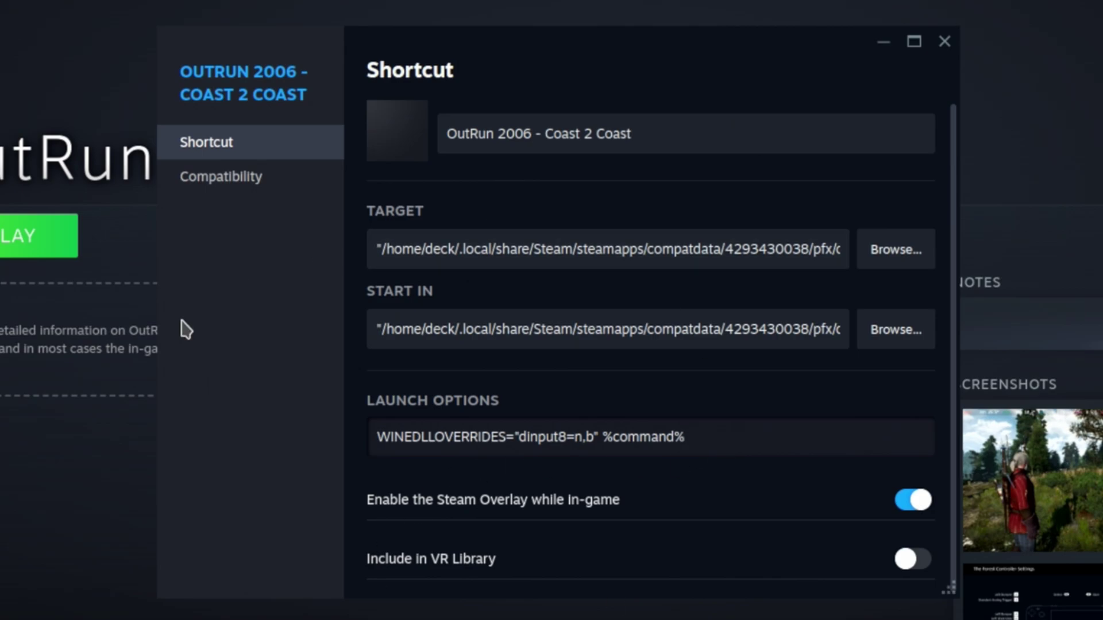
click(944, 41)
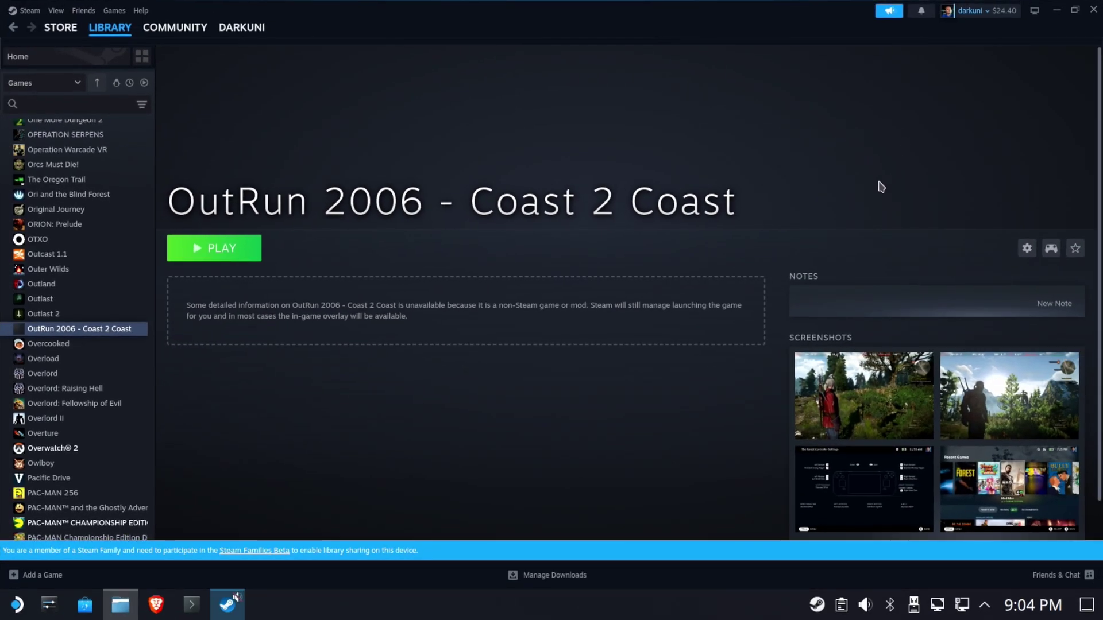
Step: Close the Steam and Dolphin windows and return the Steam Deck to Gaming Mode
click(1094, 11)
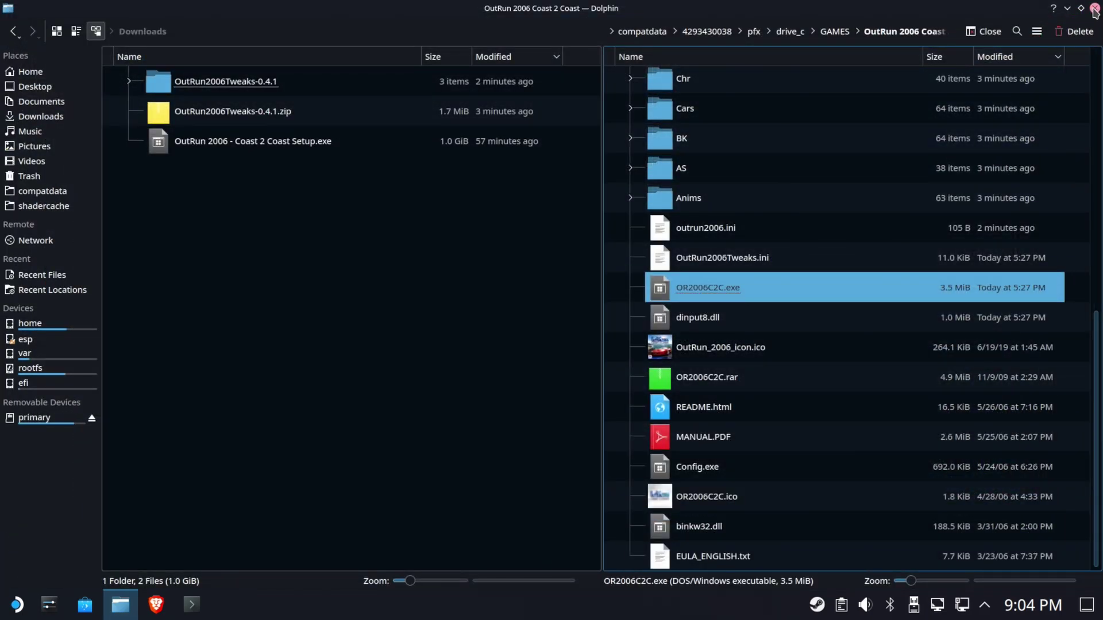
click(1094, 11)
double_click(513, 42)
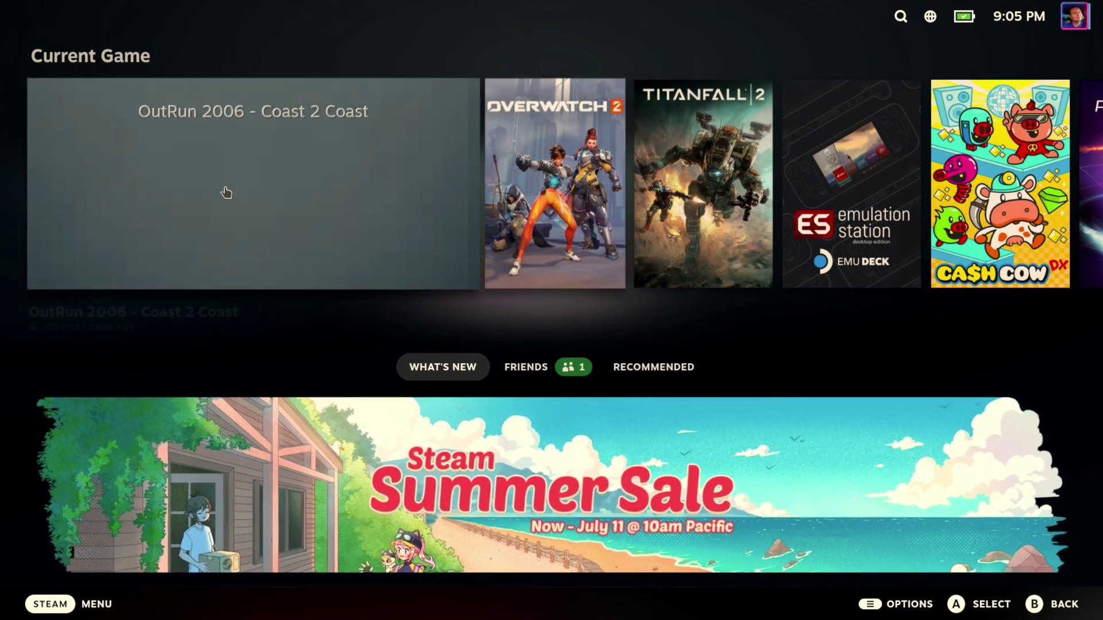
Step: Launch OutRun 2006 - Coast 2 Coast from the home screen and continue past the title screen to the main menu
click(225, 192)
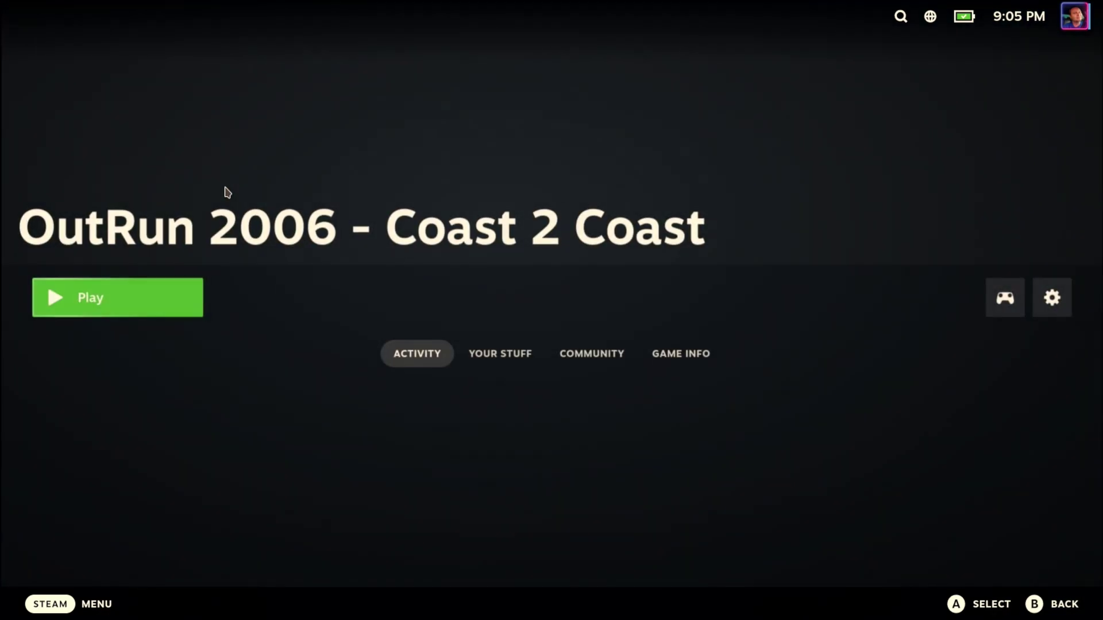
click(156, 294)
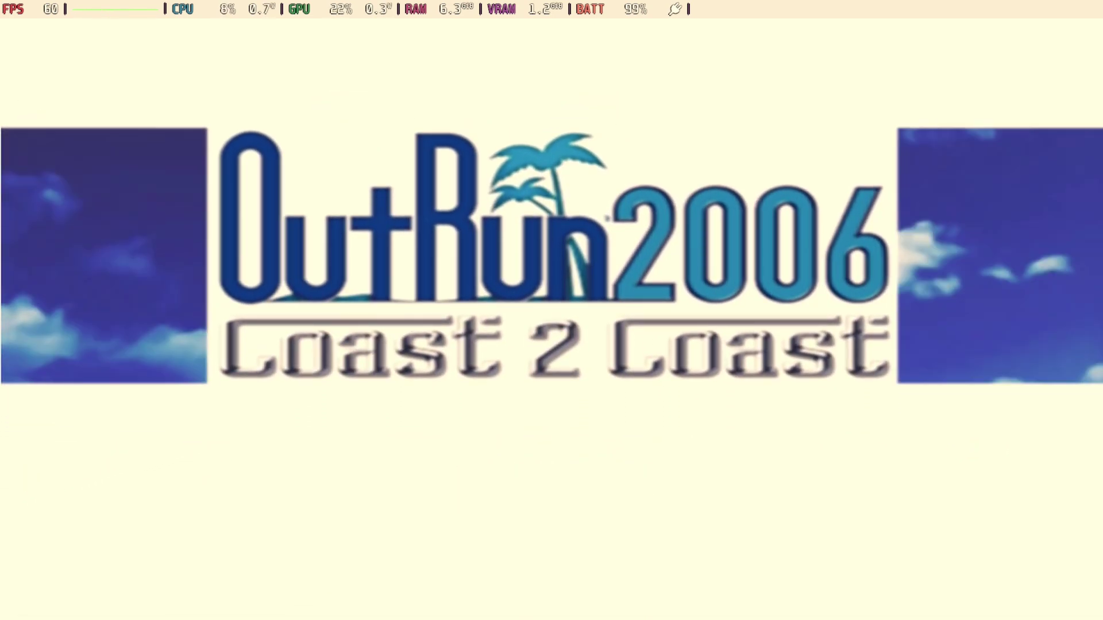
key(Return)
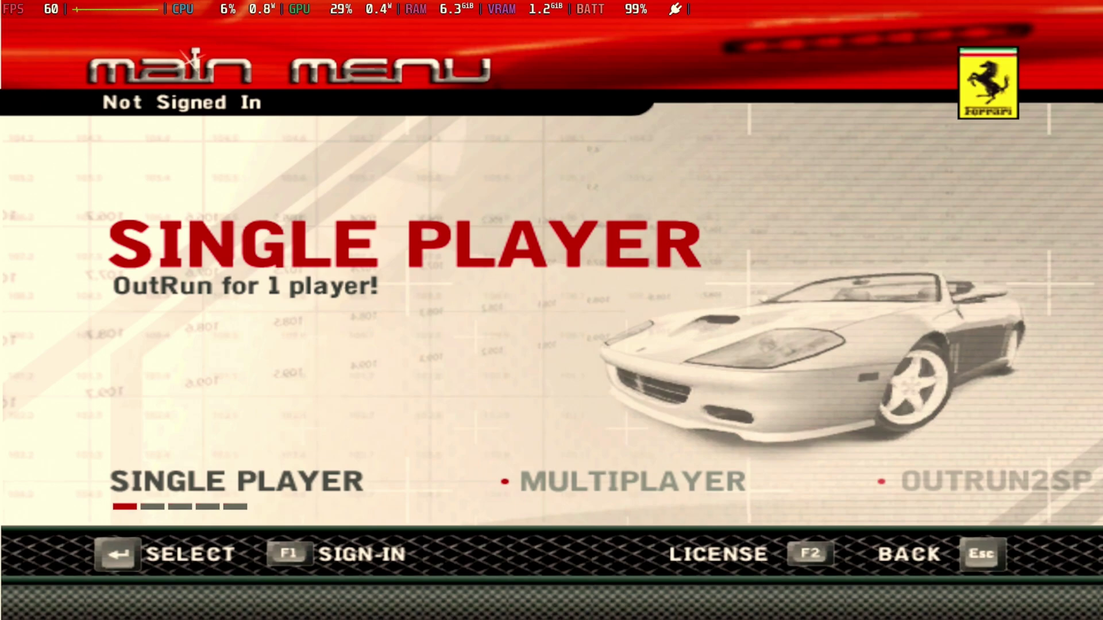
Step: Exit the running OutRun game to its library page and launch it again
key(super)
key(Down)
key(Down)
key(Down)
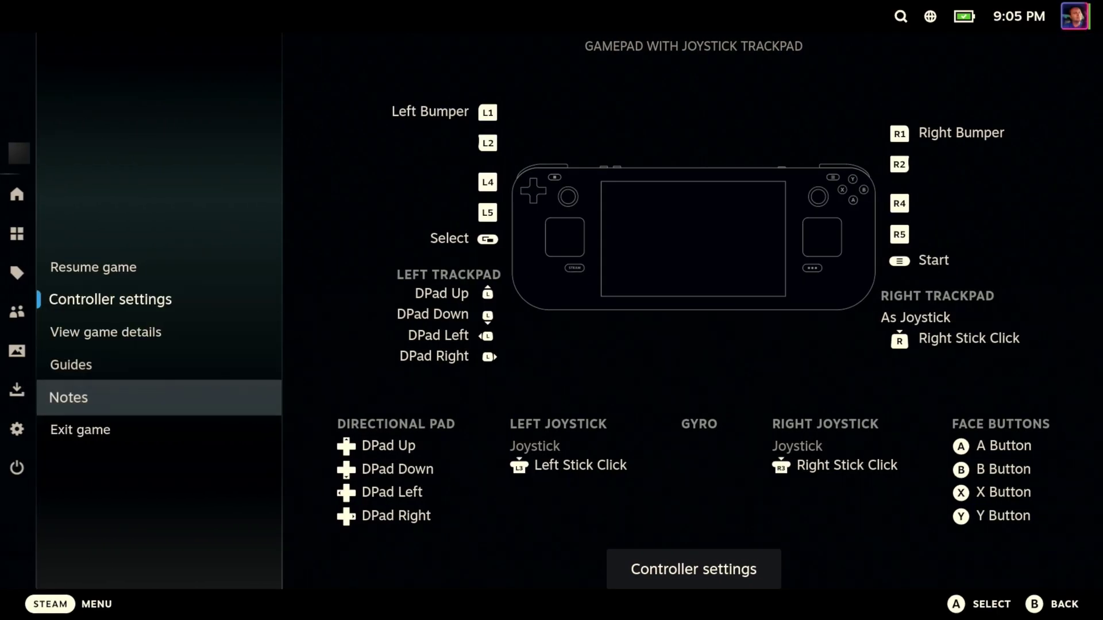
key(Down)
key(Return)
key(Return)
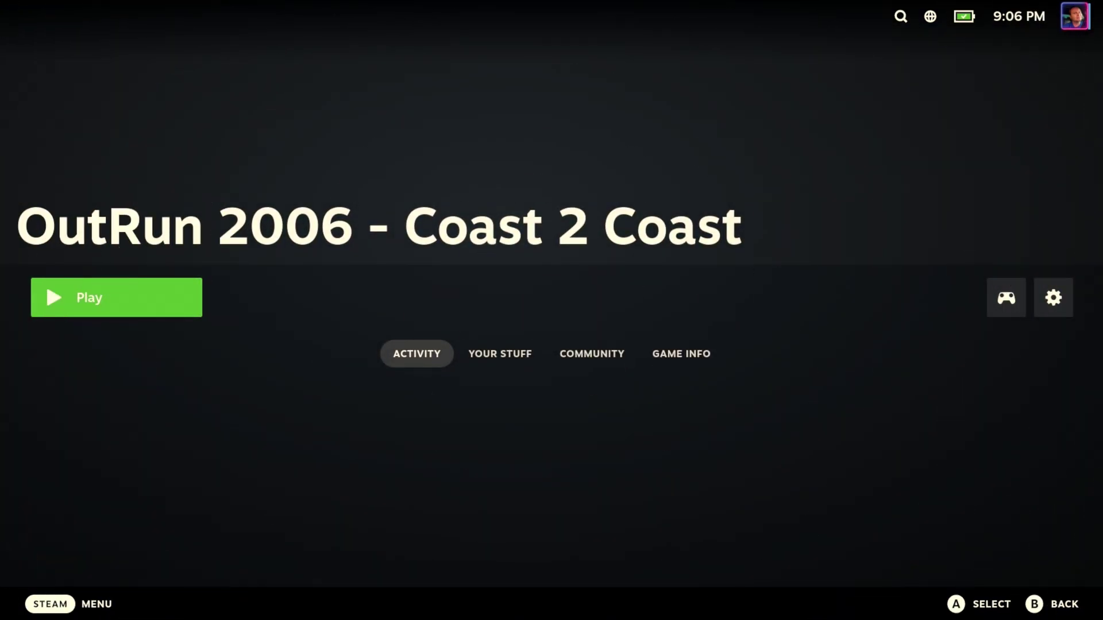
key(Return)
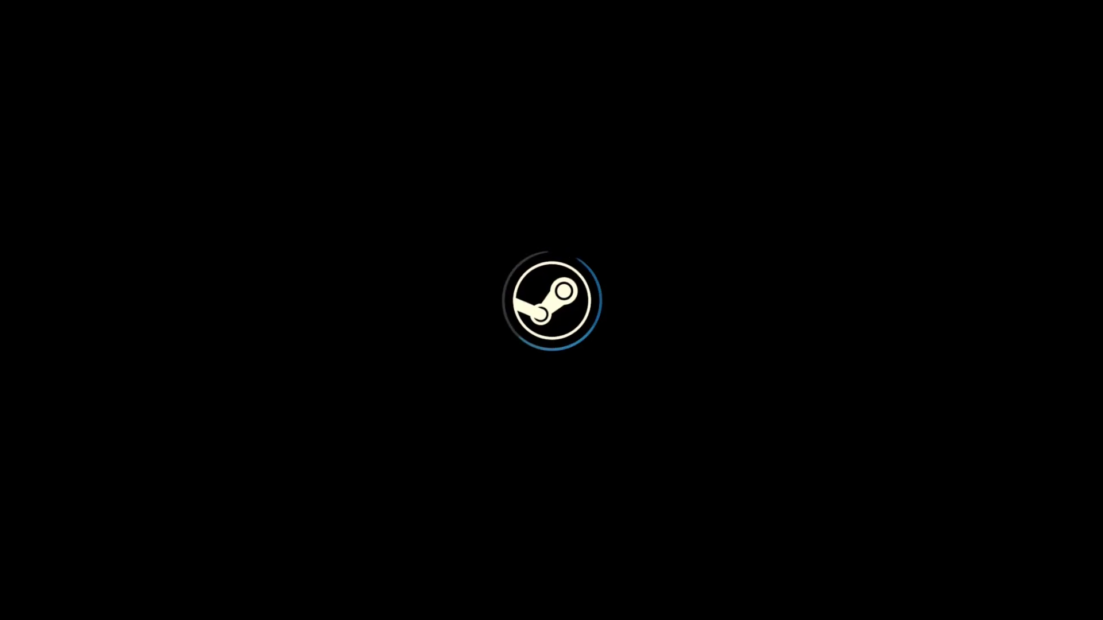